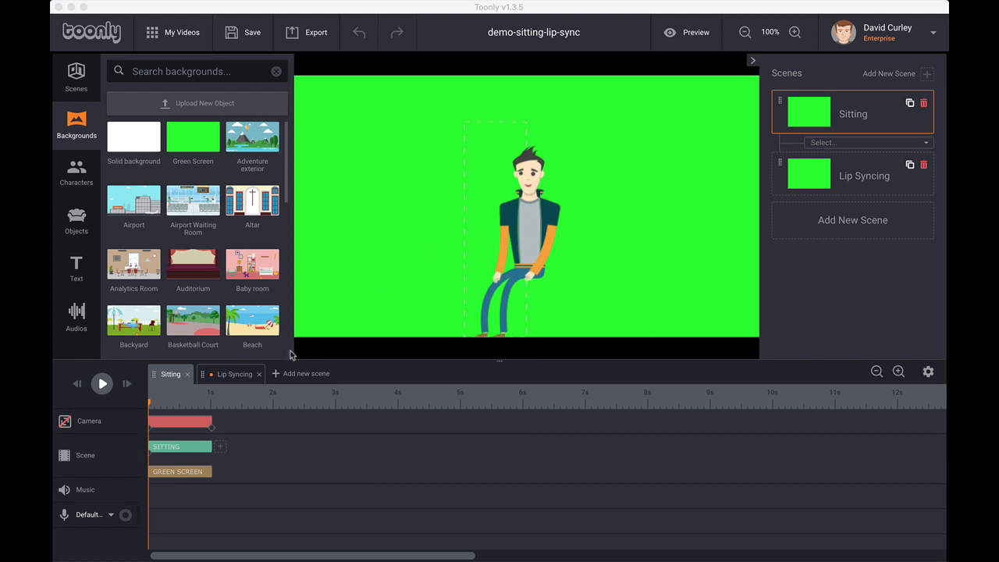
Step: Open the Lip Syncing scene and review the character's lip sync animation settings, saving them as they are
left_click(241, 375)
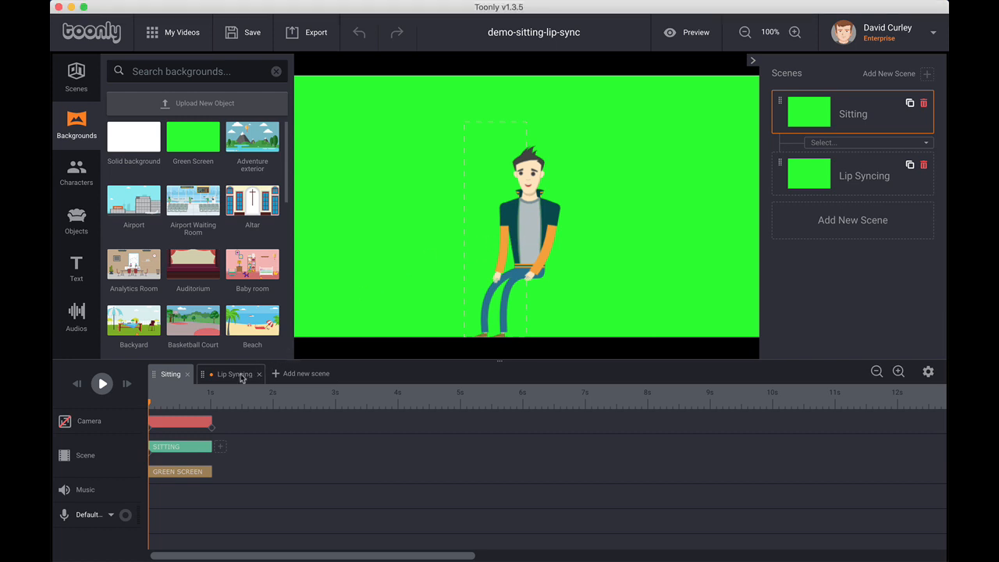
left_click(241, 375)
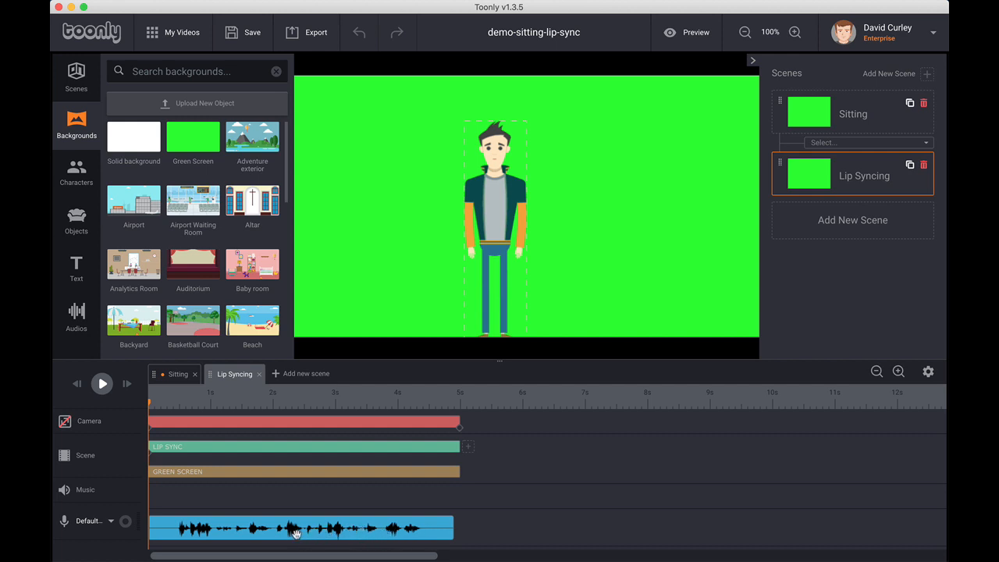
left_click(274, 448)
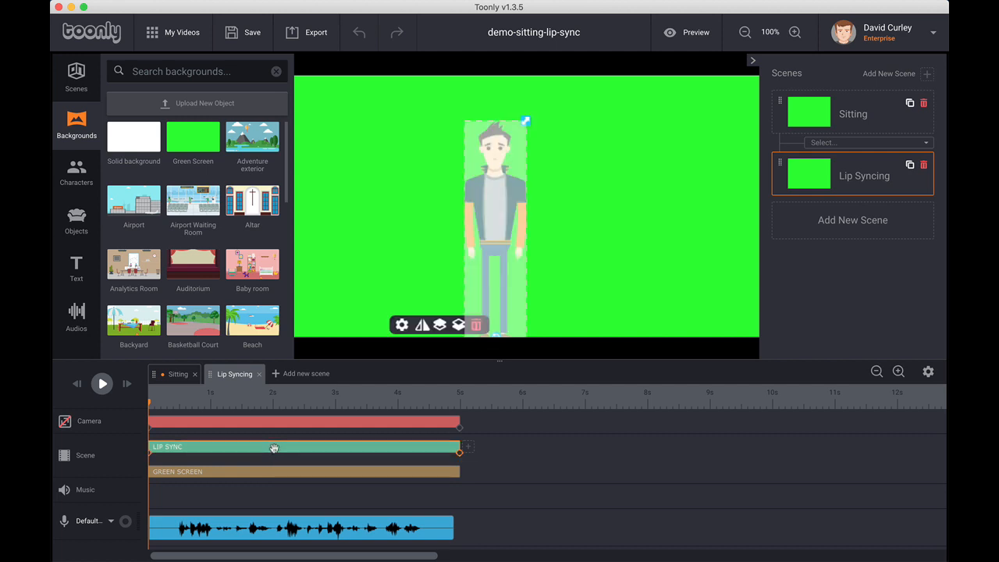
left_click(274, 448)
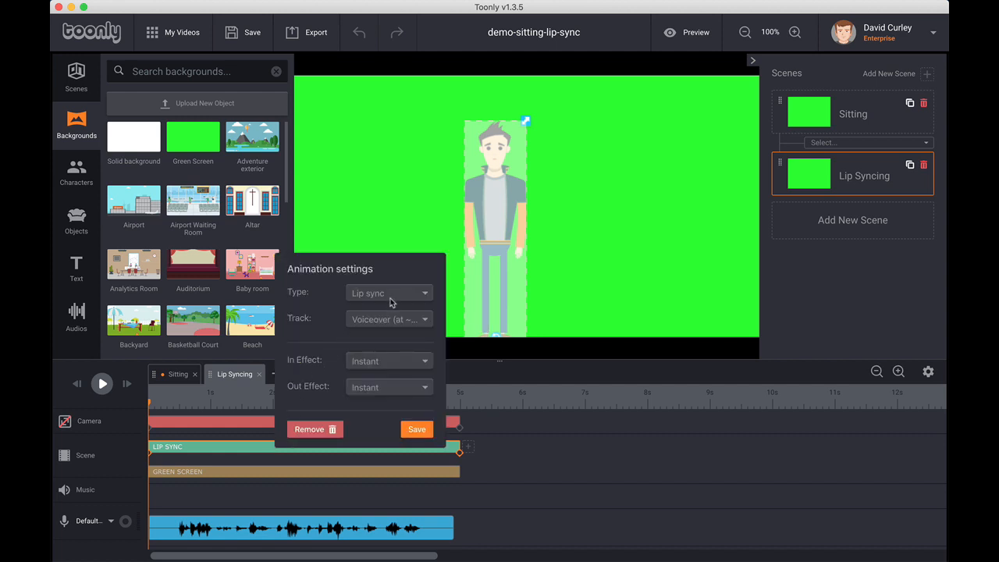
left_click(416, 429)
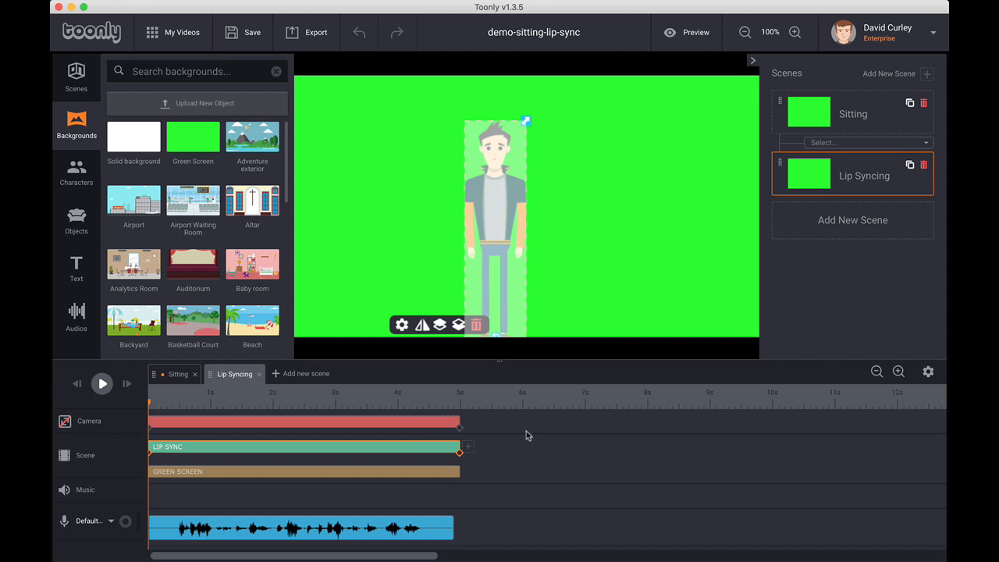
Step: Leave Toonly for the toonly-tutorial-sitting-lip-syncing folder in Finder and inspect the exported demo-sitting-lip-sync video and bench.jpg
left_click(70, 8)
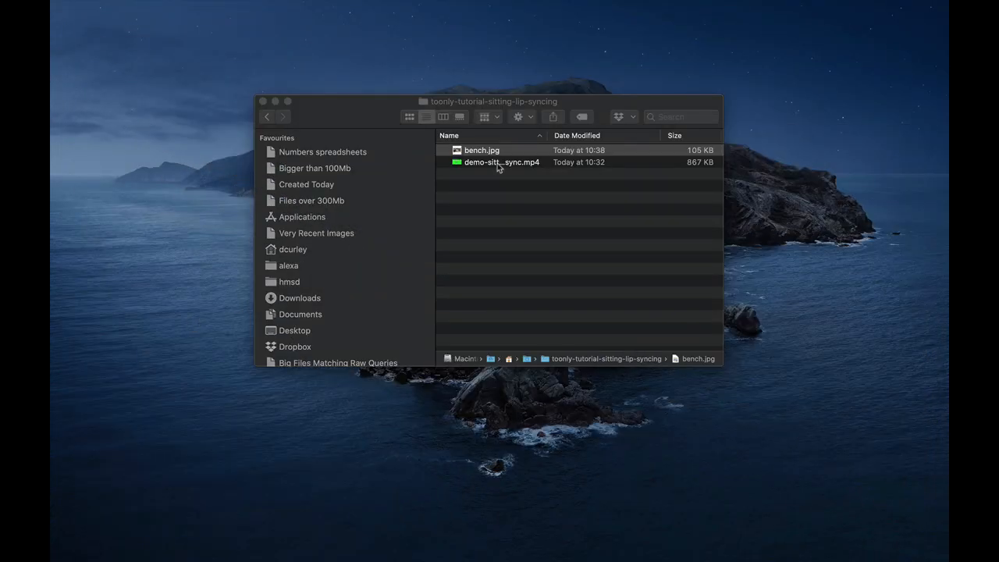
left_click(500, 162)
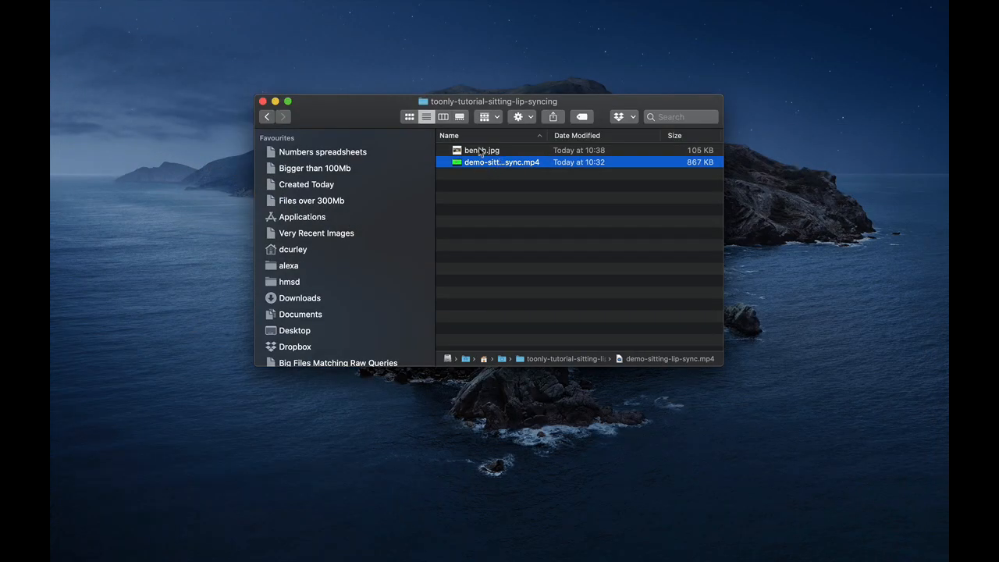
left_click(481, 151)
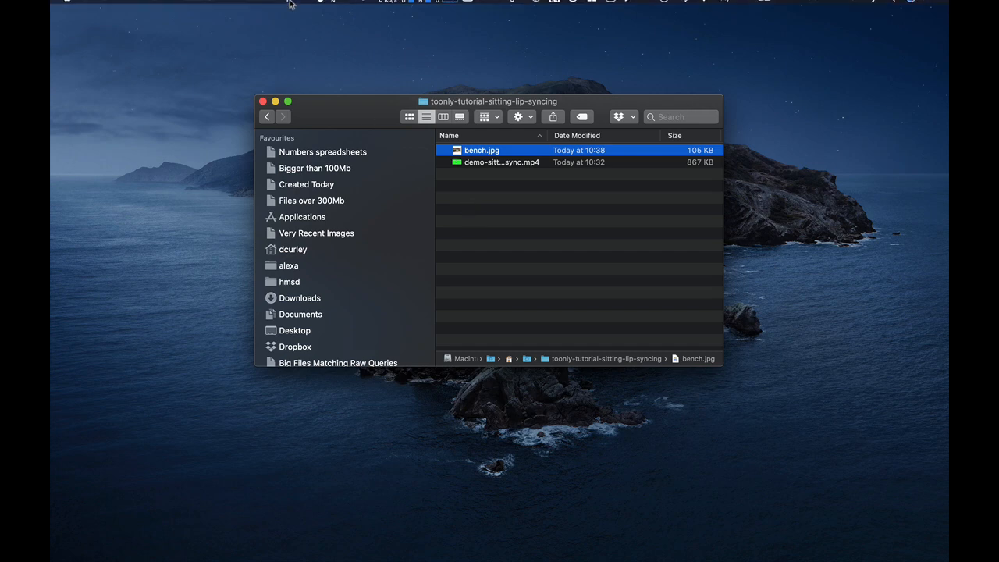
Step: Switch to ScreenFlow and create a new 720p HD document, 1280 by 720, at 30 fps
key("super+Tab")
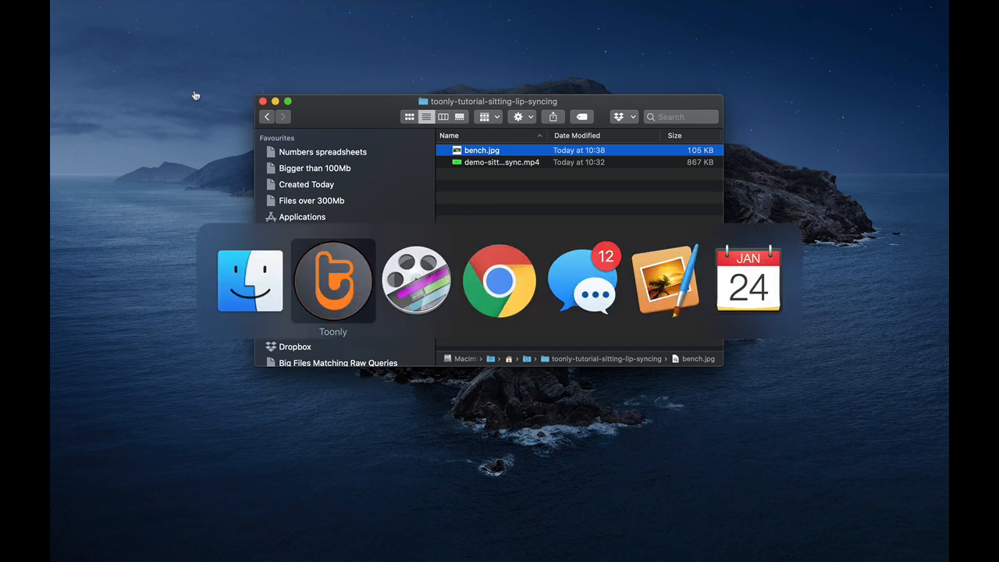
key("super+Tab")
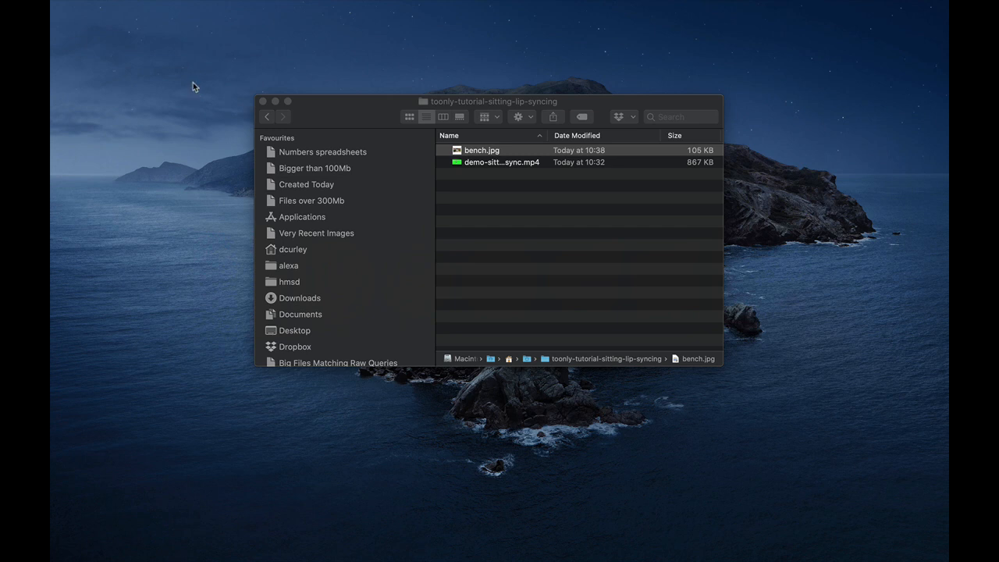
left_click(152, 7)
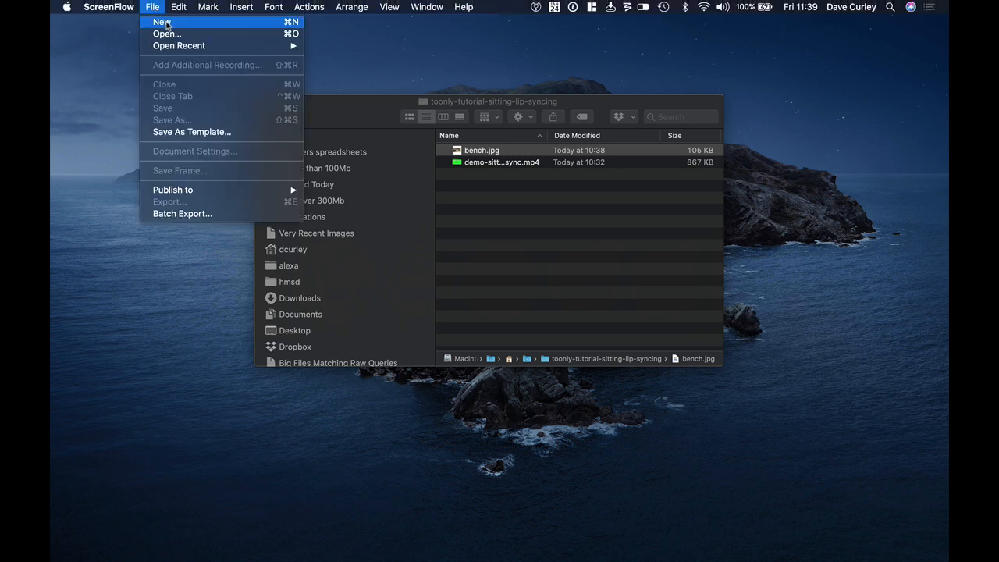
left_click(163, 22)
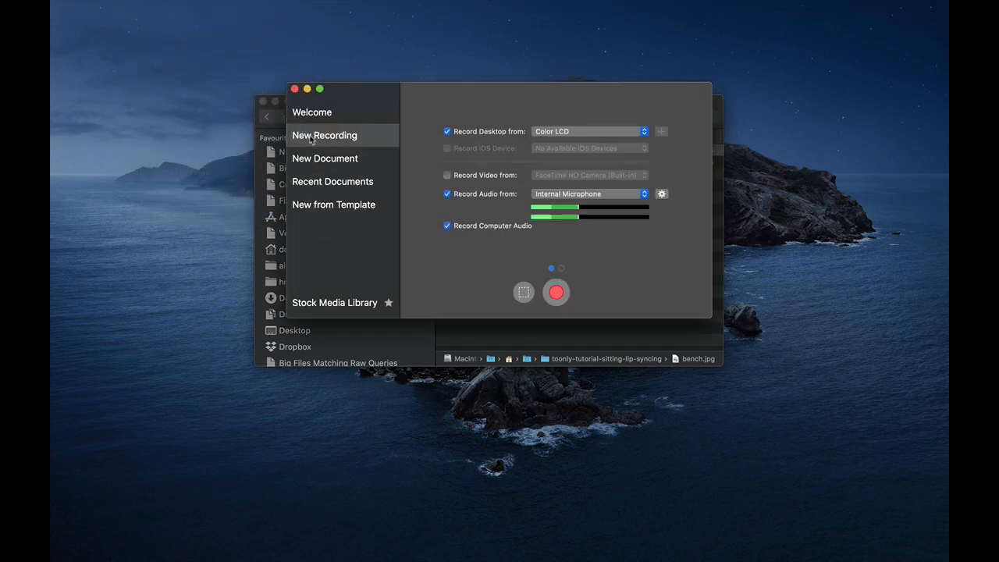
left_click(341, 162)
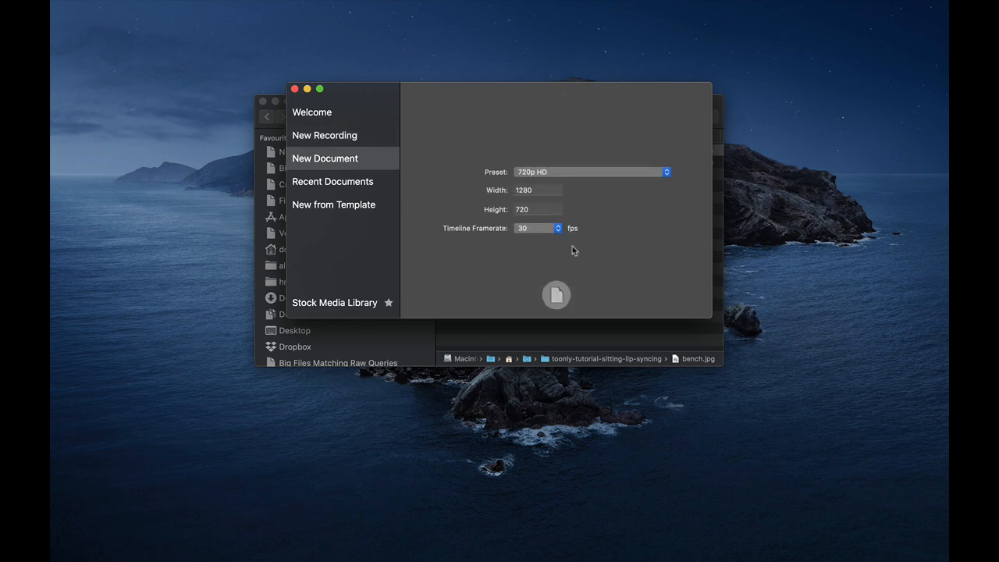
left_click(556, 295)
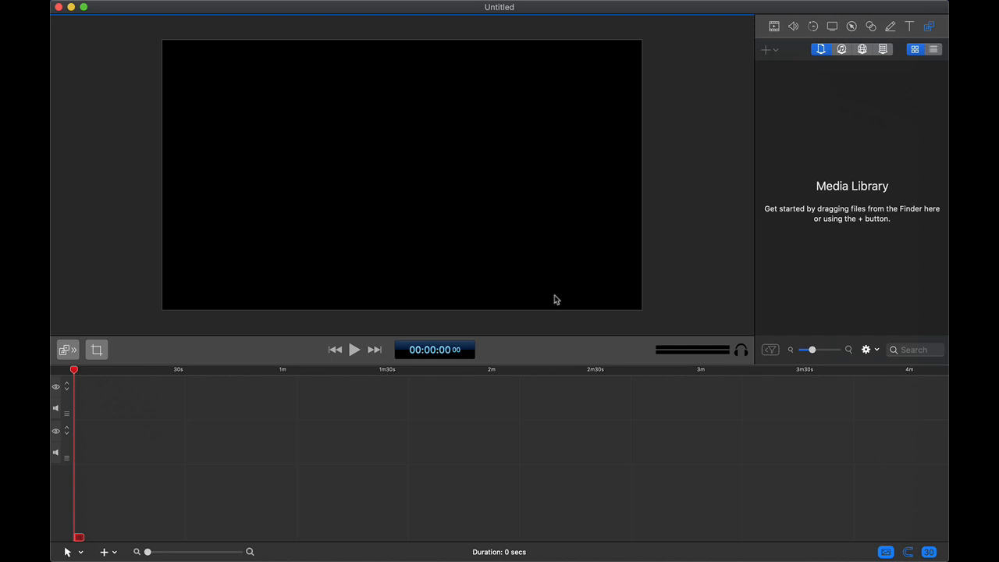
Step: Import bench.jpg and the demo-sitting-lip-sync video from the Finder folder into the media library, and minimise the Finder window
key("super+Tab")
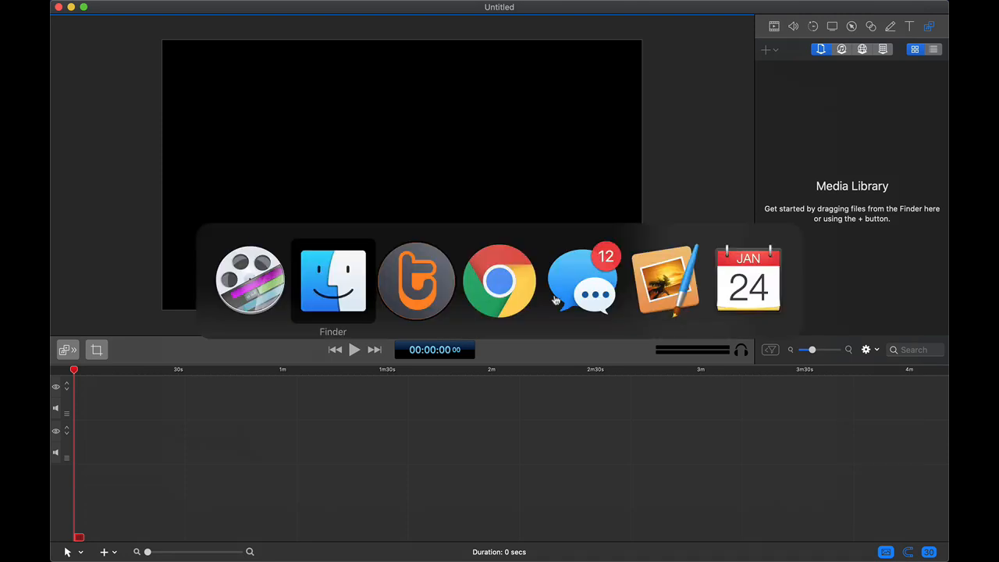
left_click(509, 164, "shift")
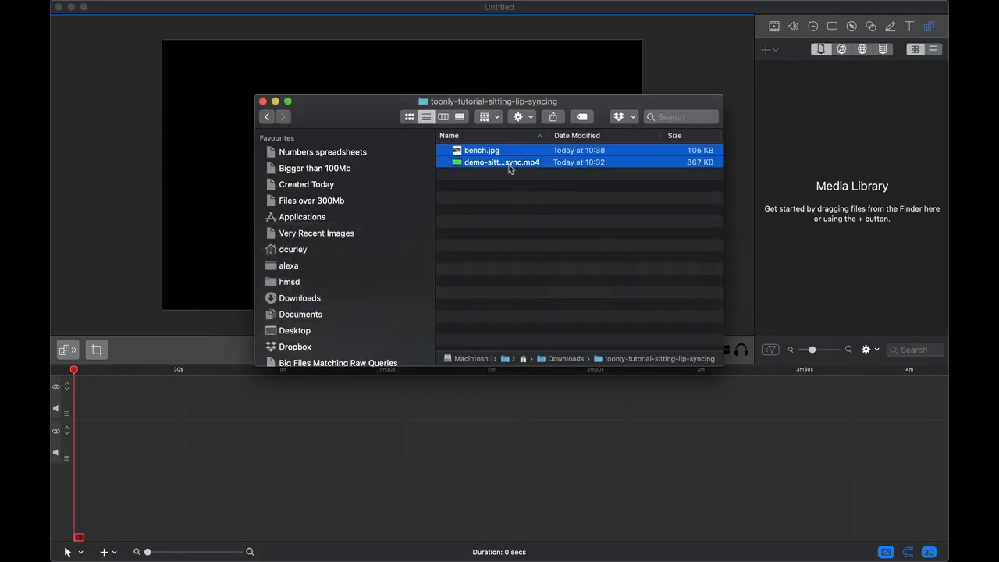
left_click_drag(509, 167, 785, 145)
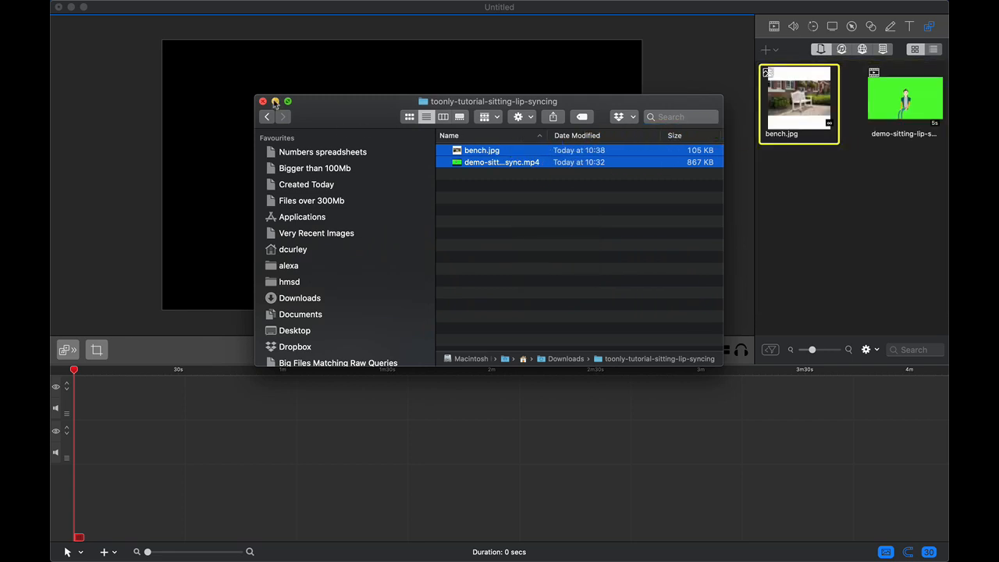
left_click(274, 100)
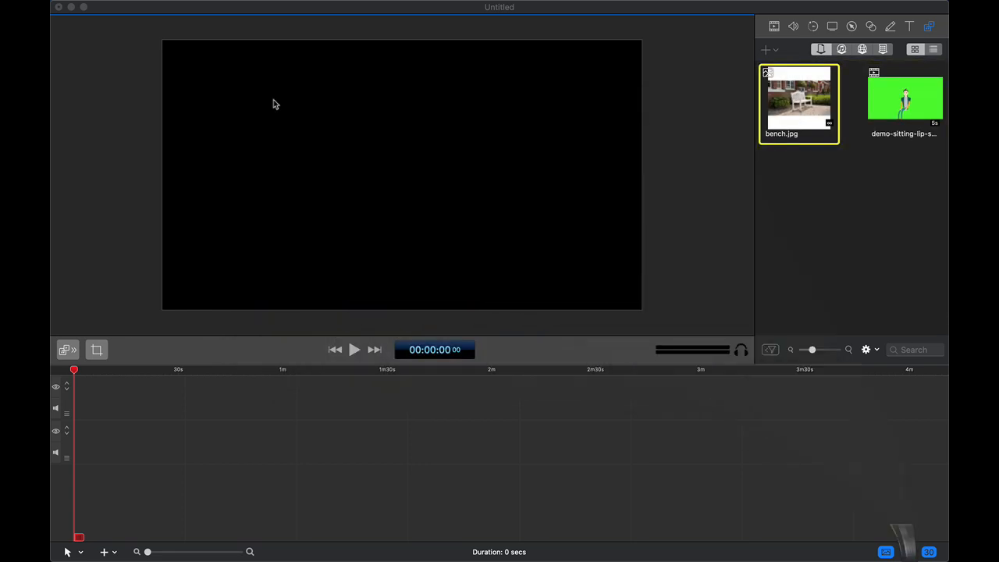
left_click(688, 220)
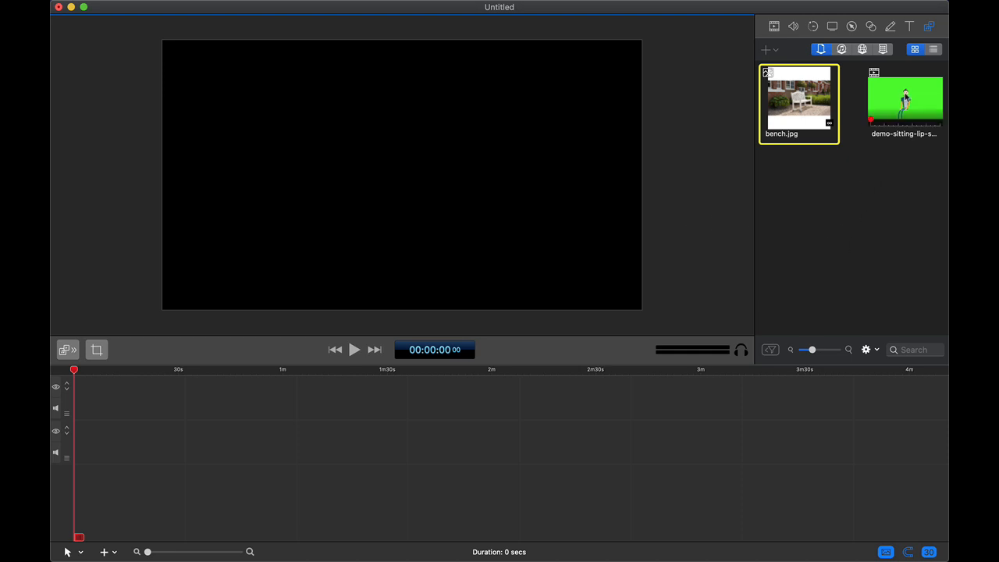
Step: Place the demo-sitting-lip-sync video on the first track at the start of the timeline
left_click(905, 95)
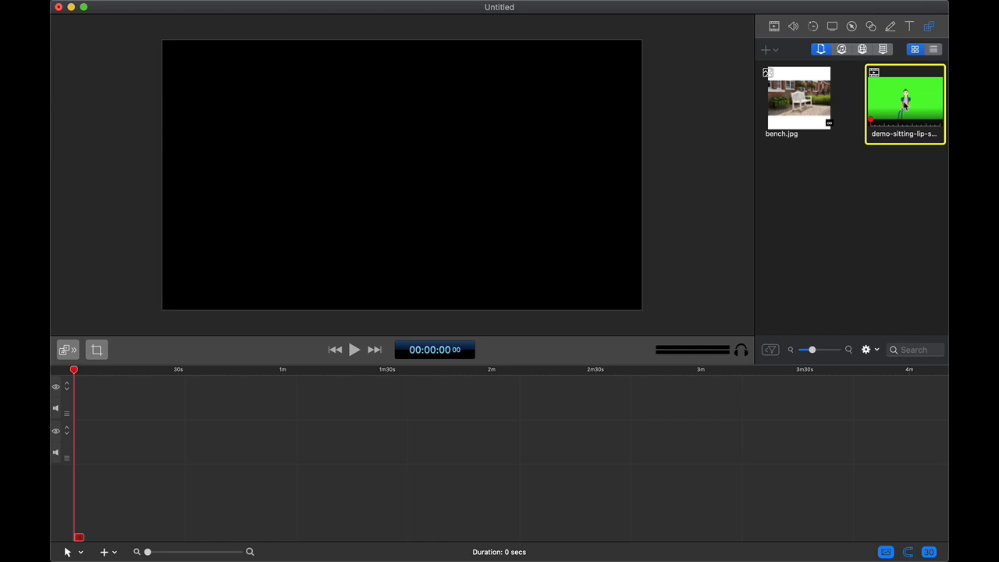
left_click_drag(905, 95, 89, 395)
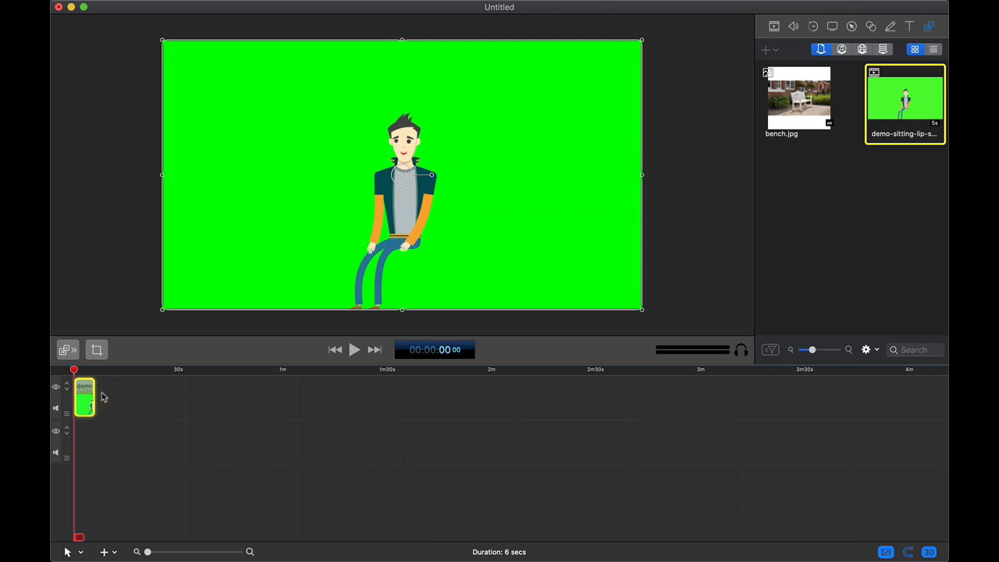
left_click(102, 396)
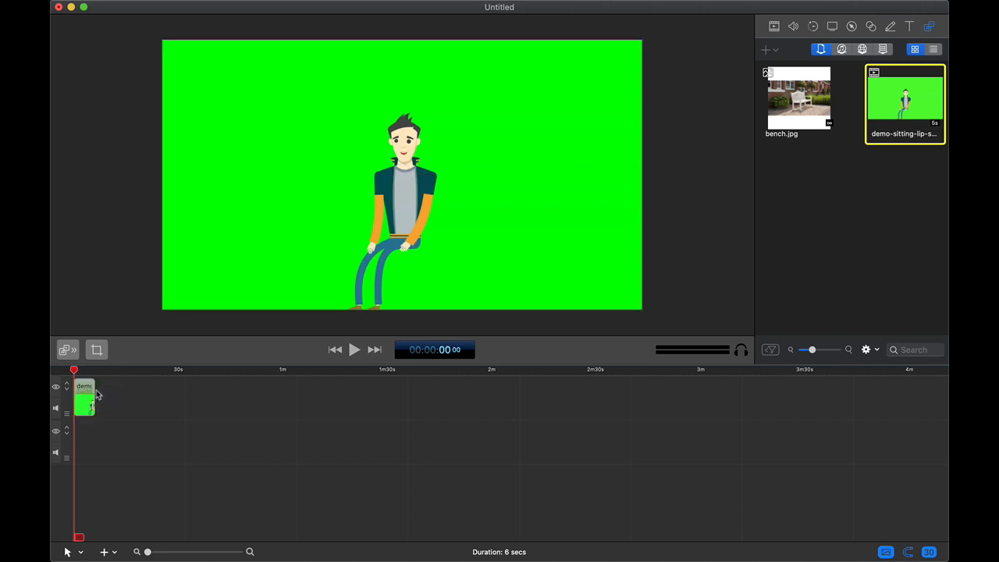
scroll(159, 410, "up", 10)
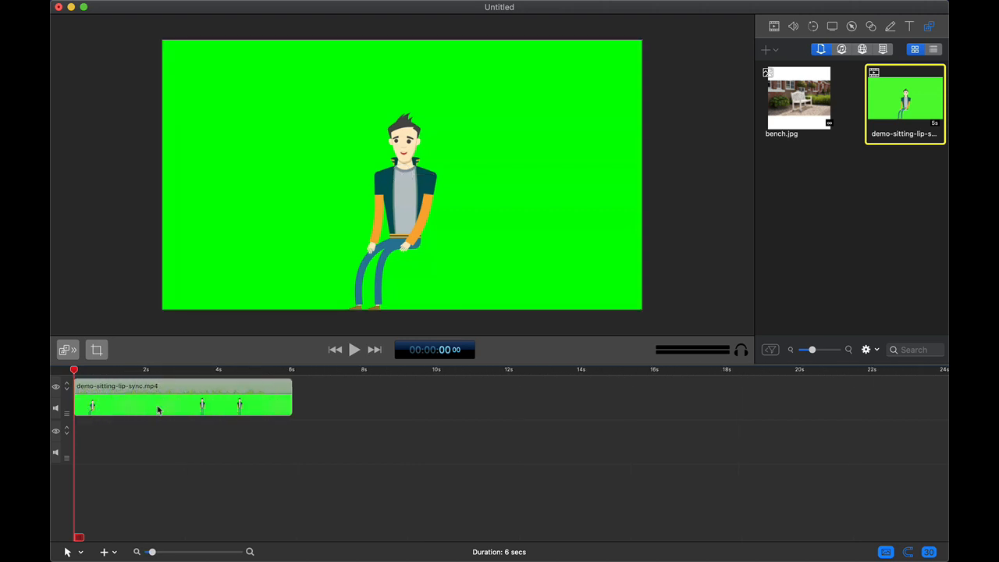
scroll(158, 409, "up", 2)
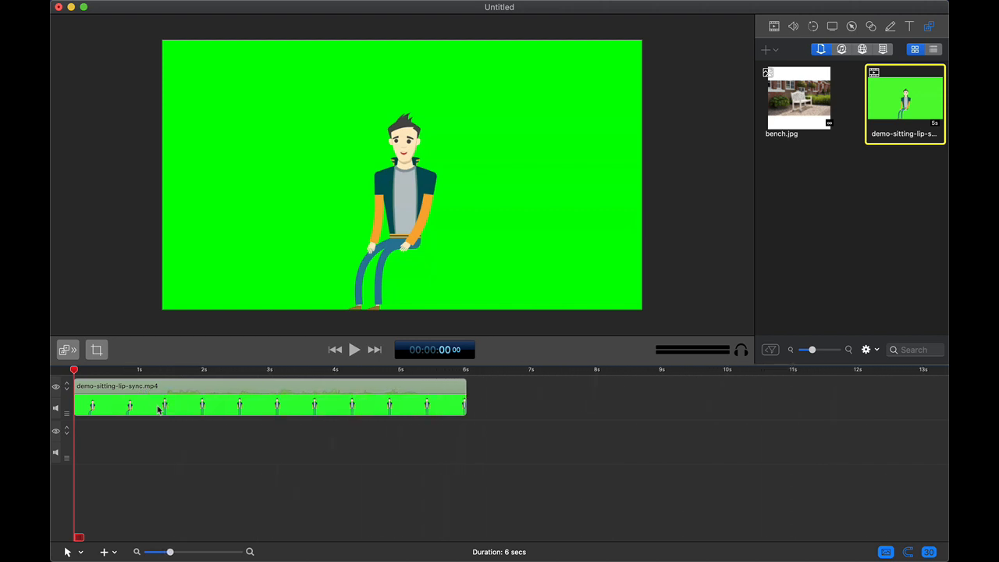
Step: Add a freeze frame from the start of demo-sitting-lip-sync.mp4 and delete the original video clip from the timeline
mouse_move(157, 406)
left_click(130, 389)
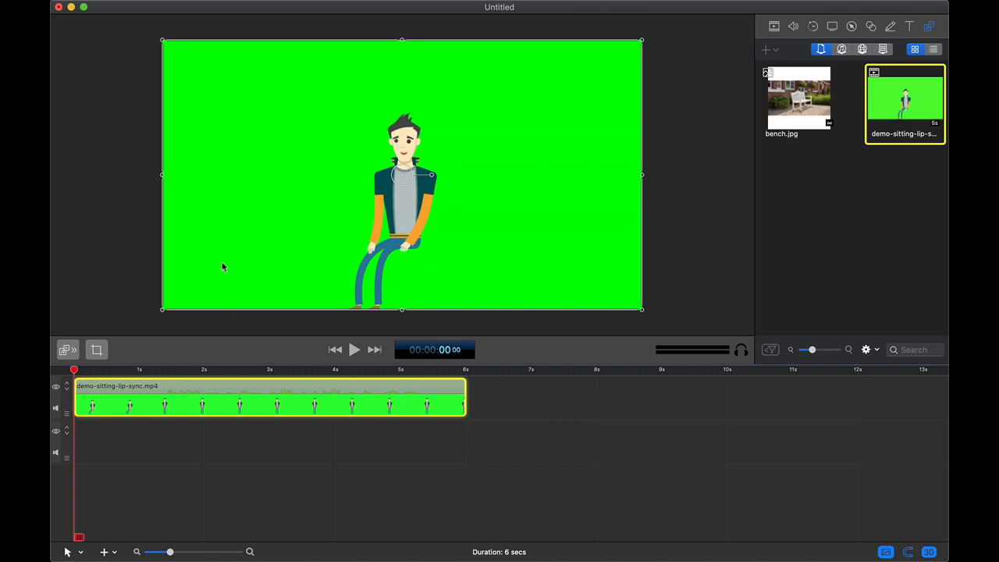
left_click(178, 7)
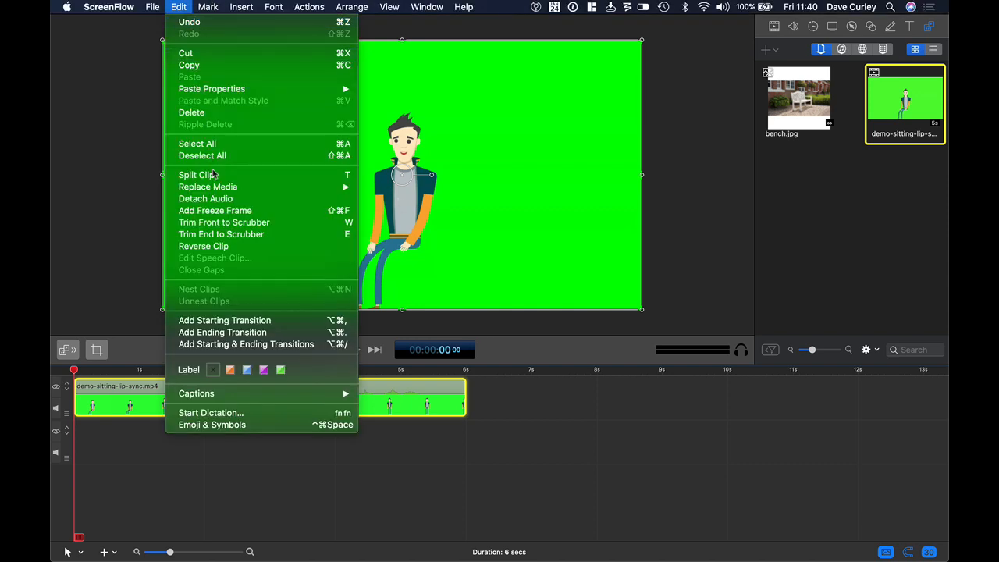
left_click(221, 210)
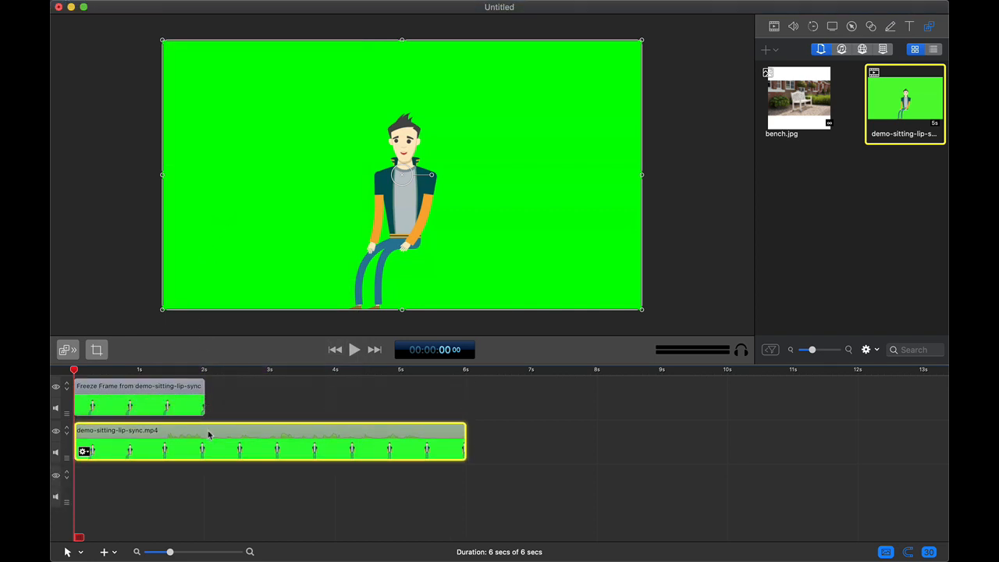
key("Delete")
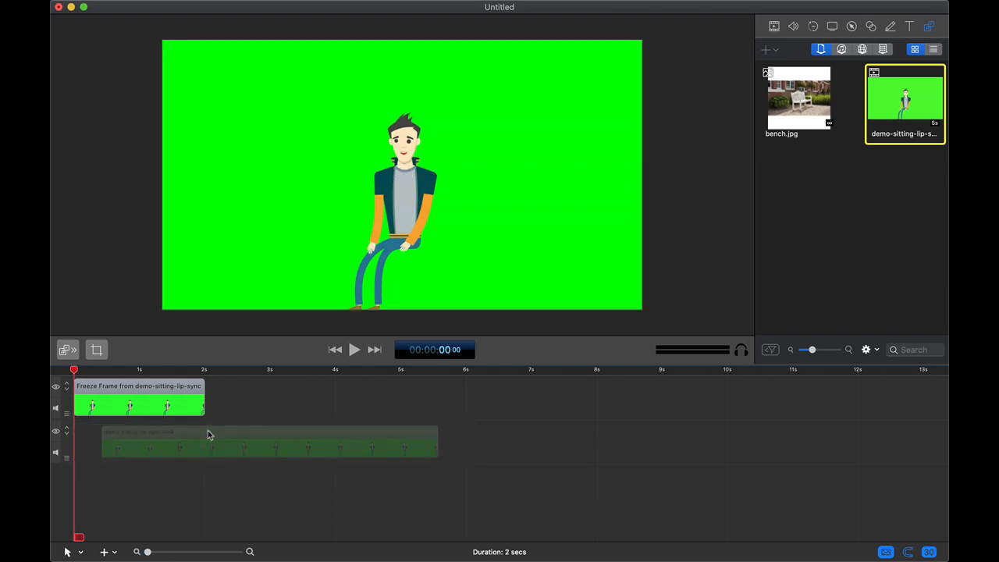
Step: Extend the freeze frame clip to 4 seconds, keeping the playhead at the start of the timeline
left_click(203, 386)
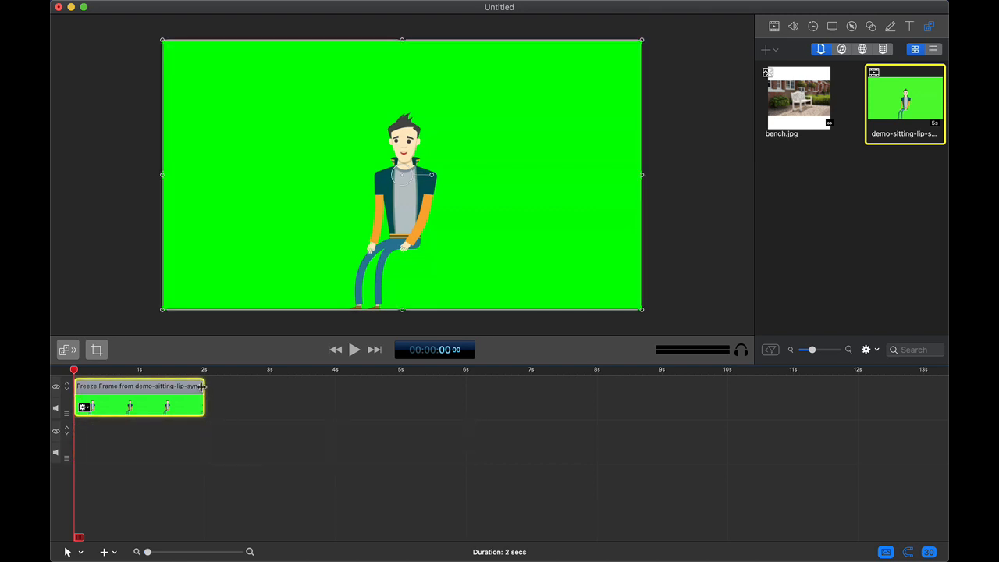
left_click_drag(203, 386, 340, 405)
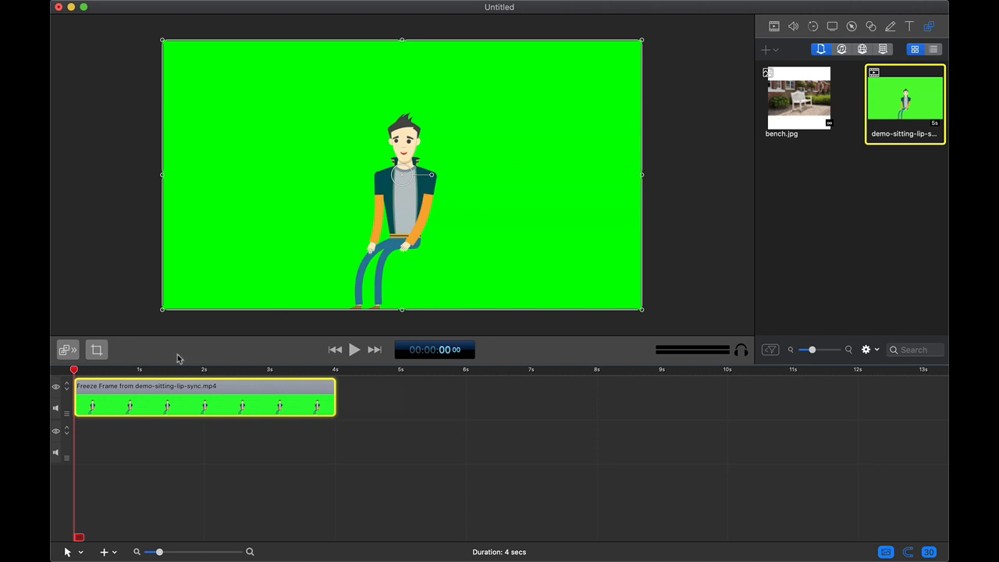
mouse_move(75, 369)
left_mouse_down()
mouse_move(286, 368)
mouse_move(74, 367)
left_mouse_up()
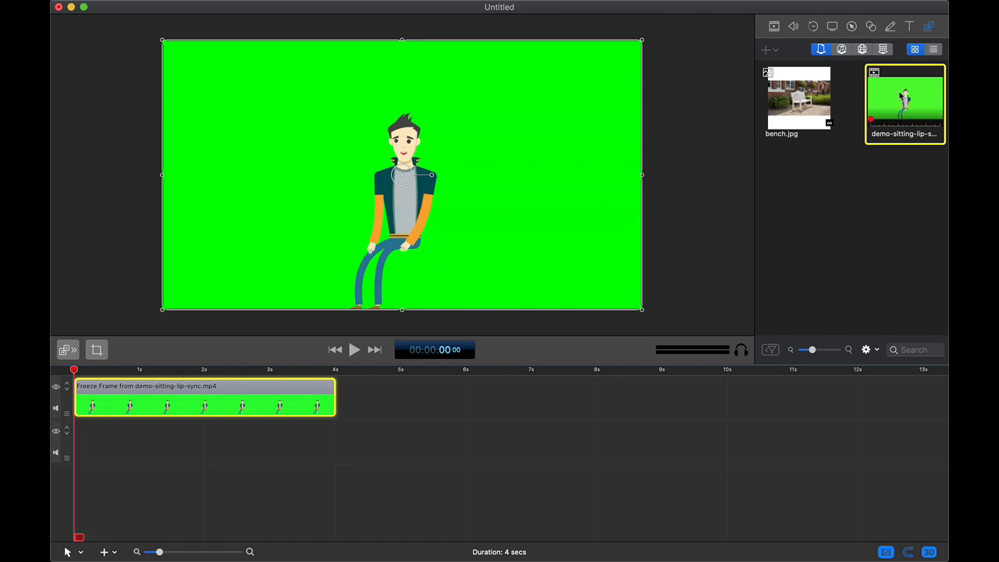
Step: Add demo-sitting-lip-sync.mp4 at the timeline start on a visible track above the freeze frame, and hide the freeze frame's track
left_click(56, 387)
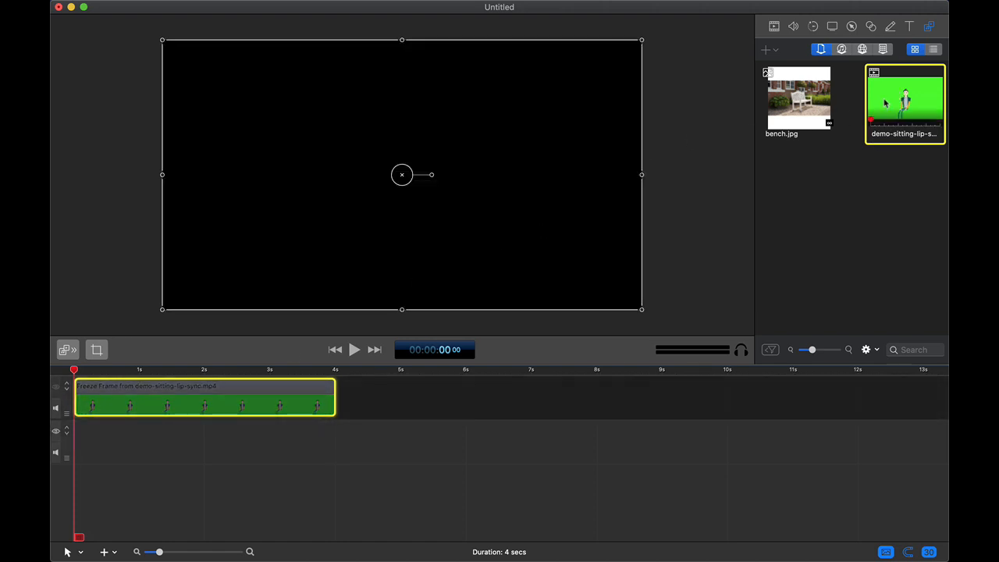
left_click_drag(887, 101, 79, 414)
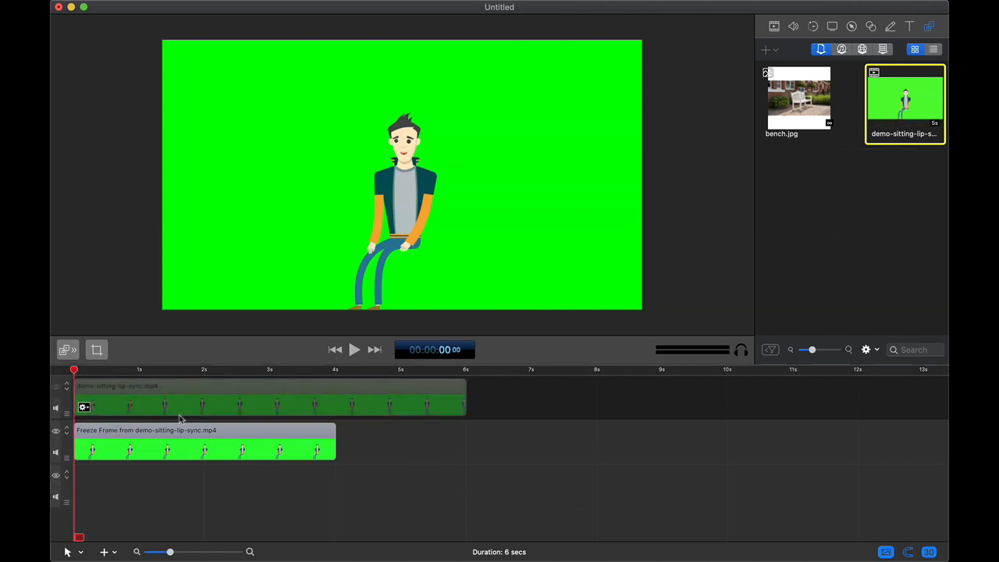
left_click(55, 388)
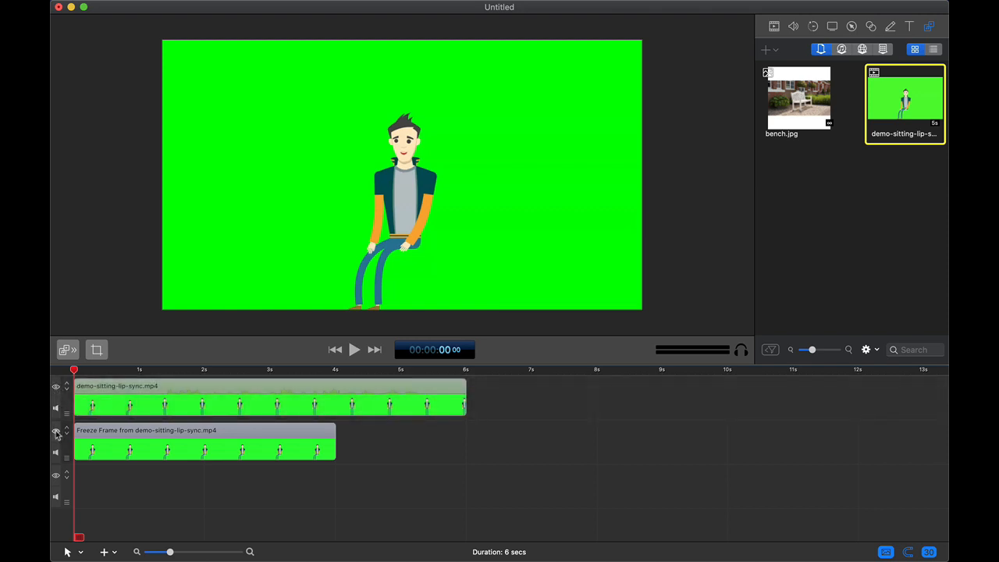
left_click(55, 432)
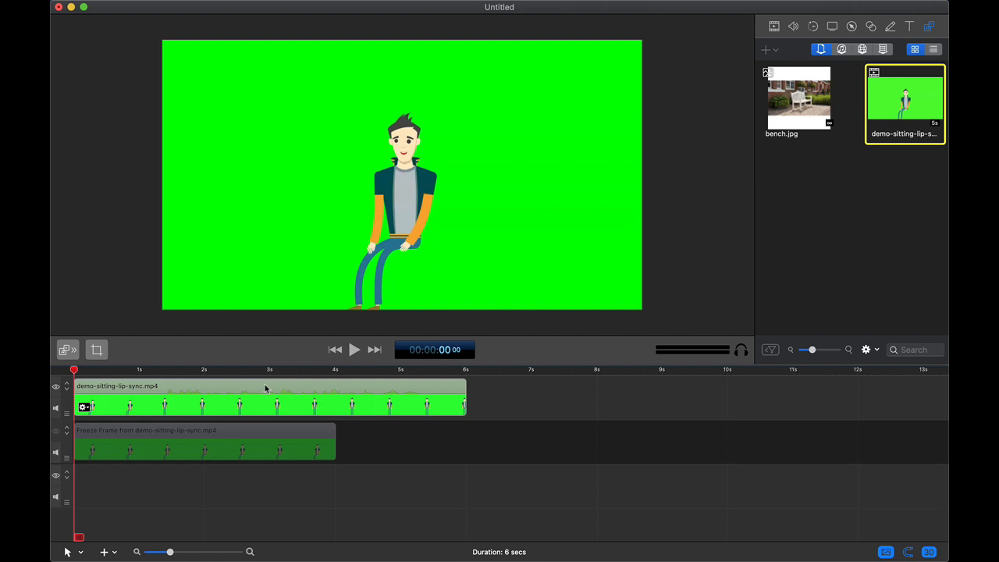
Step: Turn down the computer's sound volume
key("XF86AudioRaiseVolume")
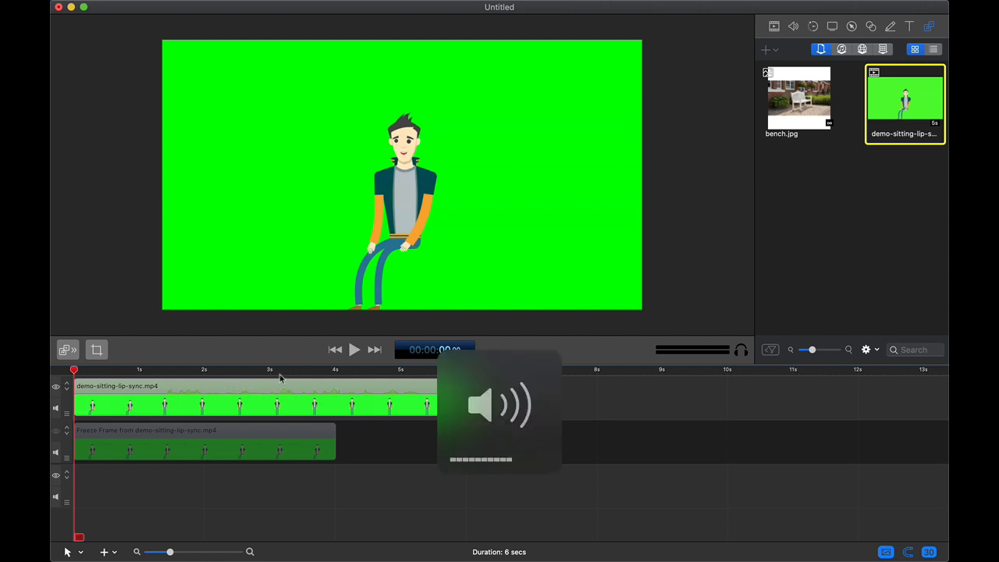
key("XF86AudioLowerVolume")
key("XF86AudioLowerVolume")
key("XF86AudioLowerVolume")
key("XF86AudioLowerVolume")
key("XF86AudioLowerVolume")
key("XF86AudioLowerVolume")
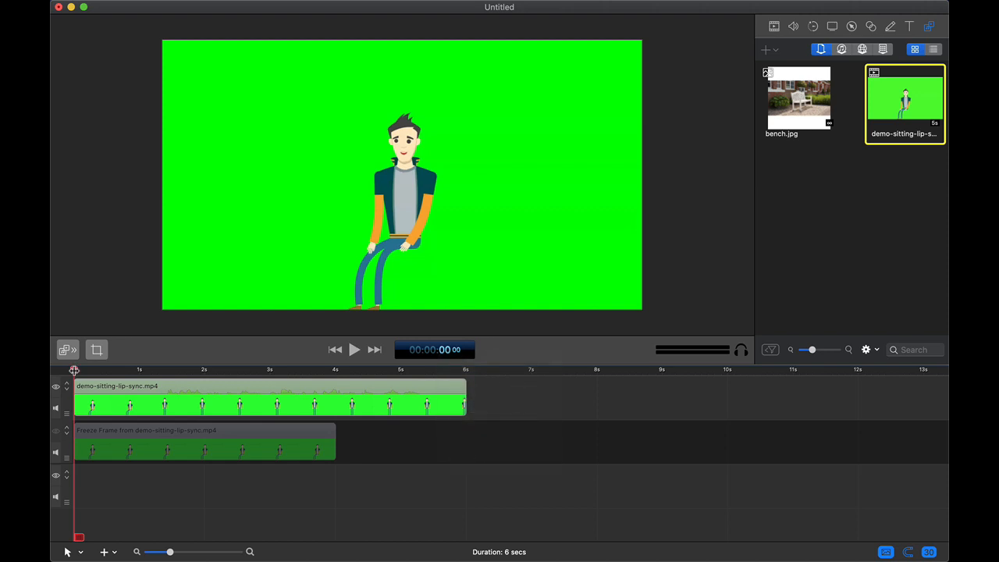
Step: Split demo-sitting-lip-sync.mp4 at 00:00:01 13, delete the part before the cut, and move the remaining clip to the timeline start
left_click_drag(74, 370, 87, 370)
left_click_drag(114, 376, 168, 370)
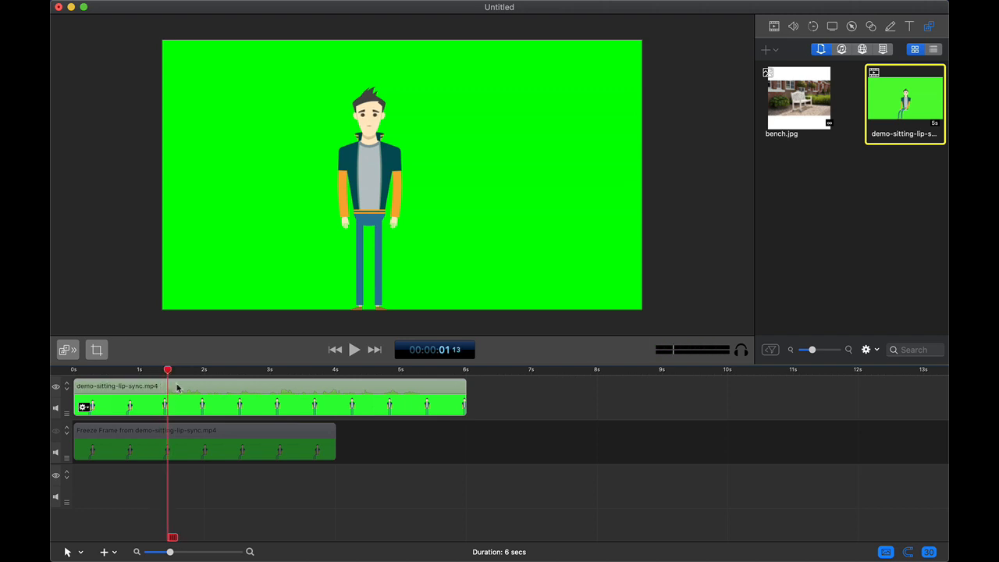
left_click(178, 387)
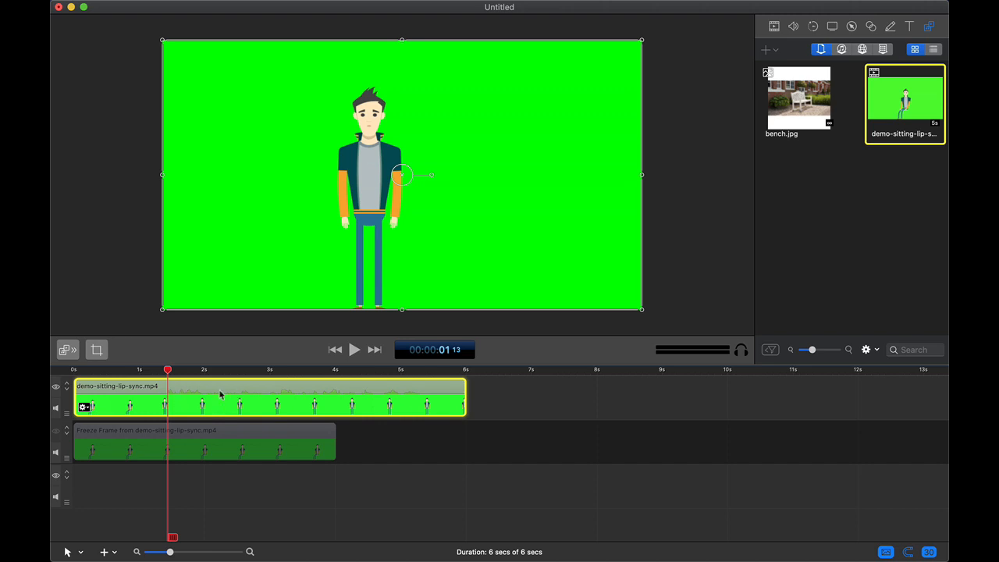
key("t")
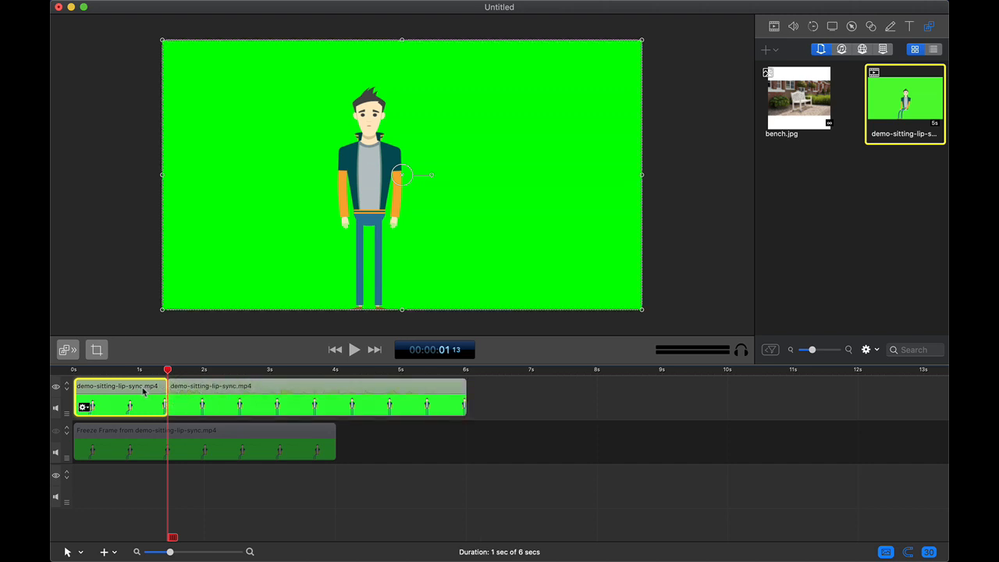
key("Delete")
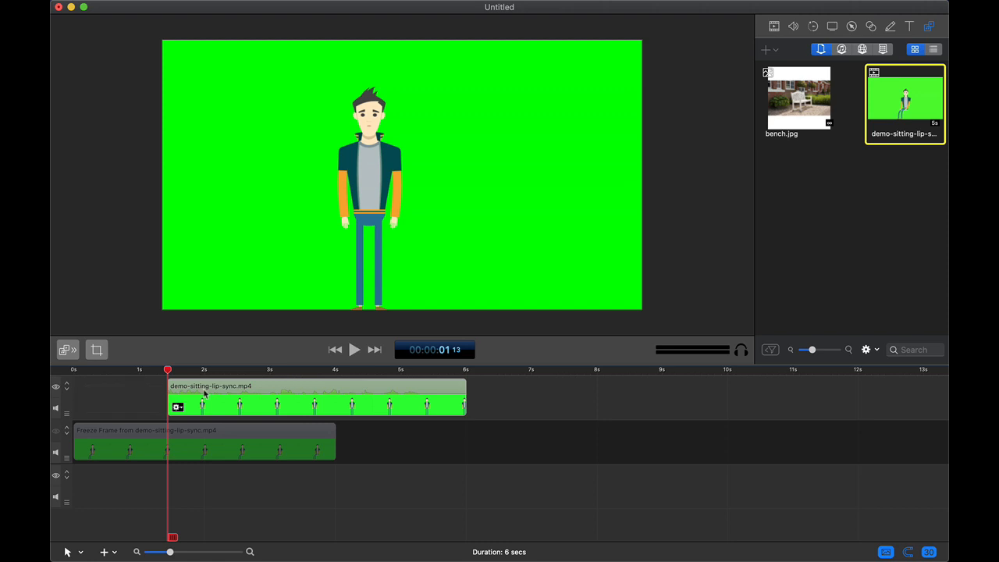
left_click_drag(216, 393, 111, 386)
Step: Split demo-sitting-lip-sync.mp4 at 4 seconds, where the freeze frame ends, and delete the leftover part after the cut
left_click(75, 370)
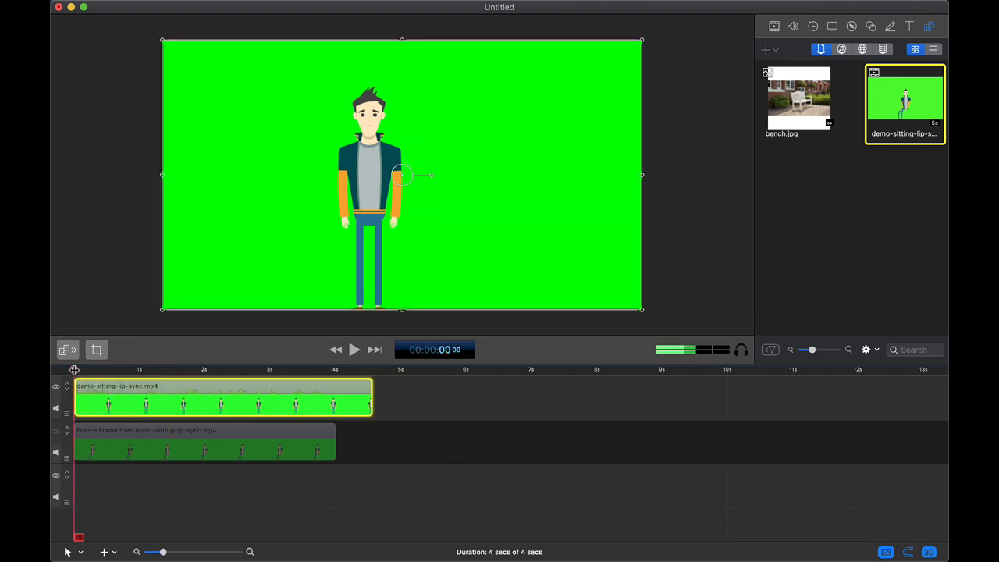
left_click_drag(74, 370, 330, 390)
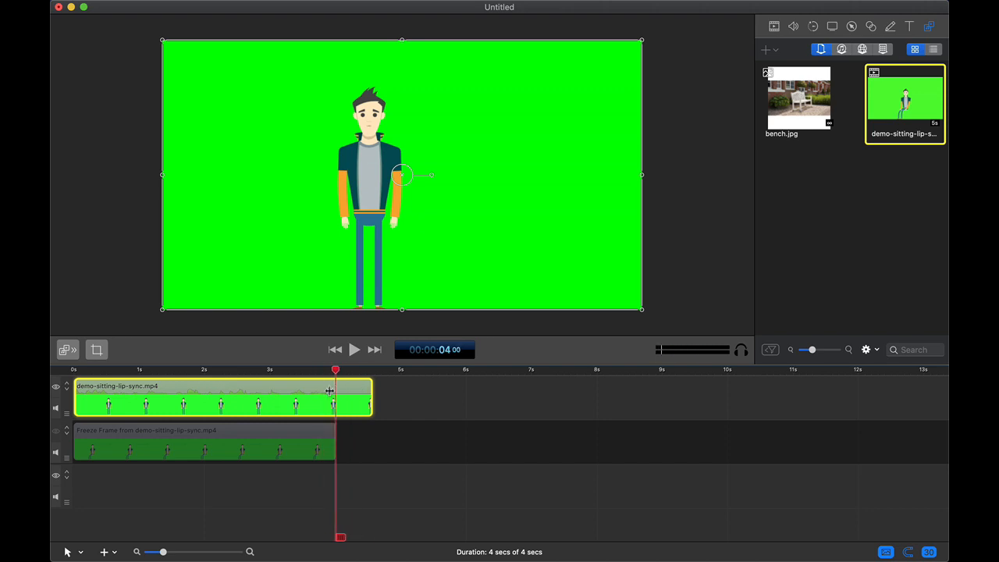
key("t")
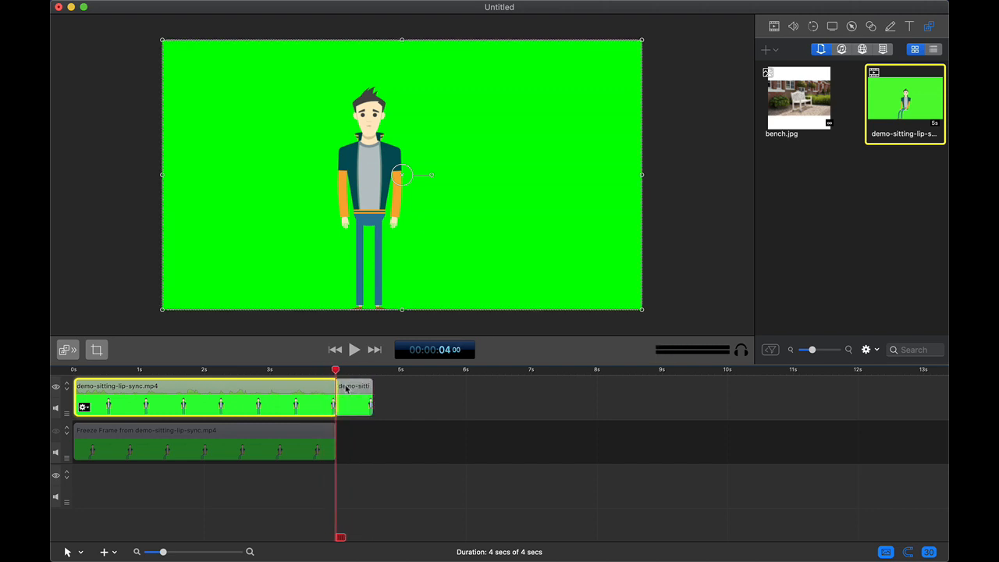
left_click(346, 390)
key("BackSpace")
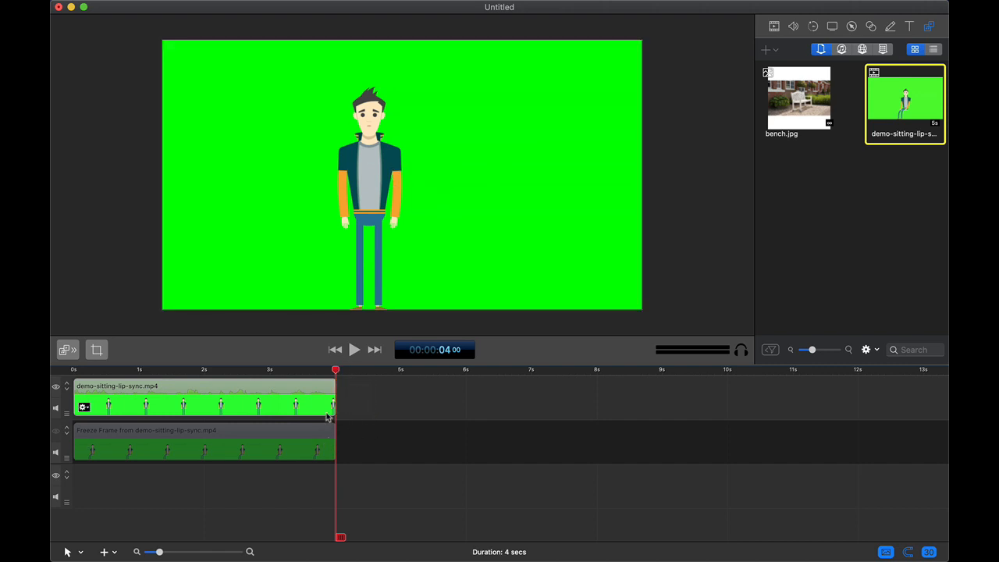
Step: Crop demo-sitting-lip-sync.mp4 on the canvas to a small rectangle around the standing character's head and collar
scroll(384, 422, "up", 5)
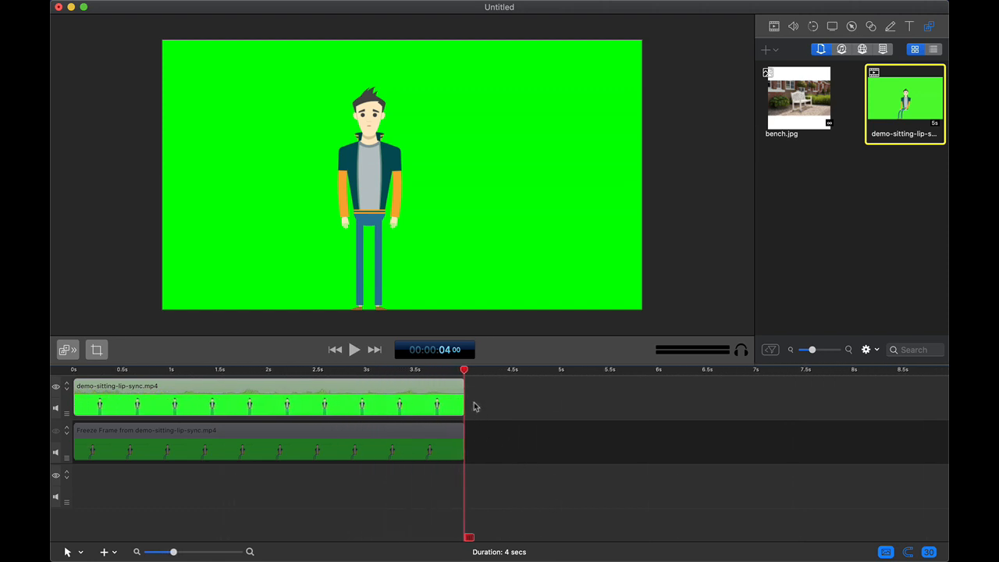
left_click(430, 391)
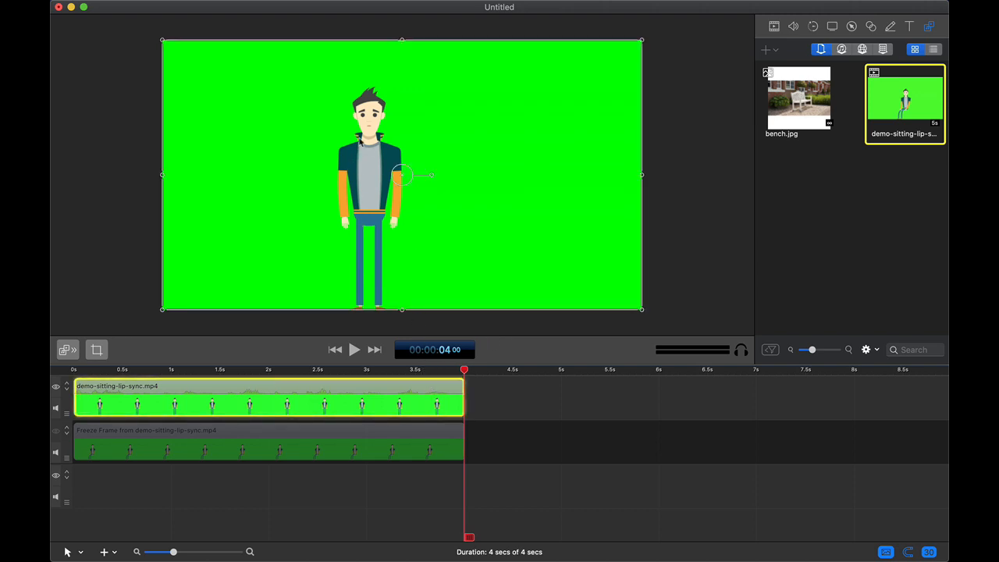
left_click(224, 370)
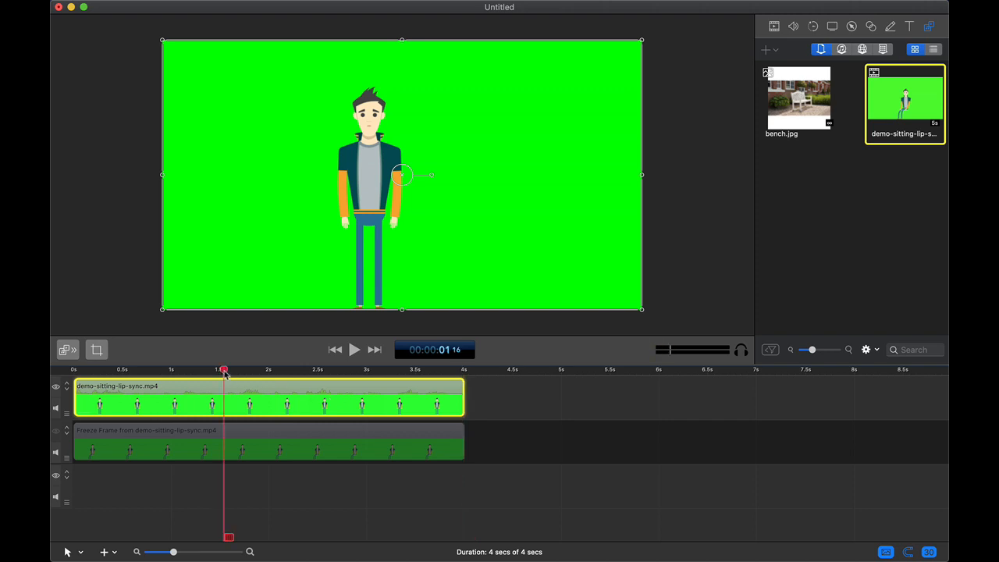
left_click_drag(223, 373, 166, 373)
left_click(214, 448)
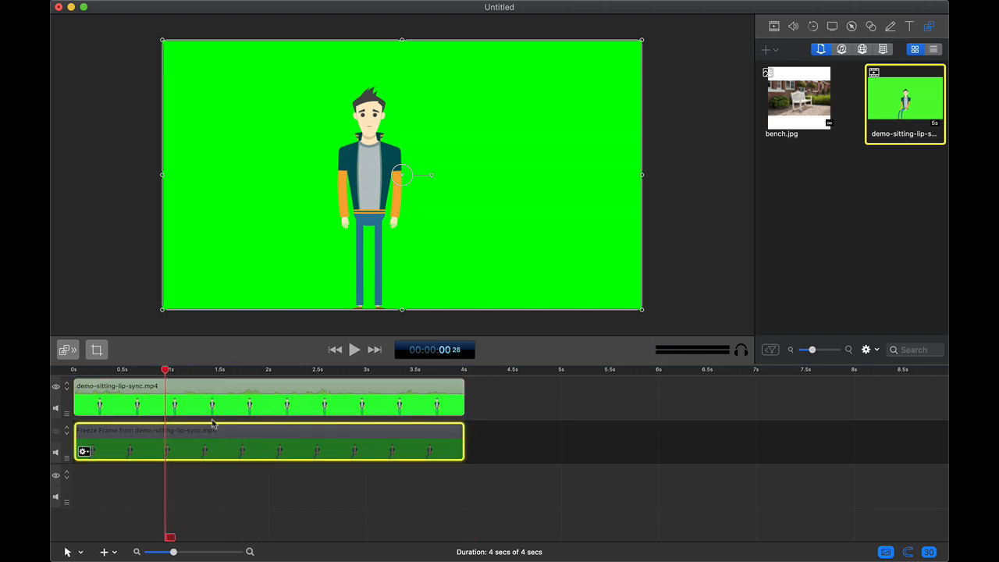
left_click(218, 392)
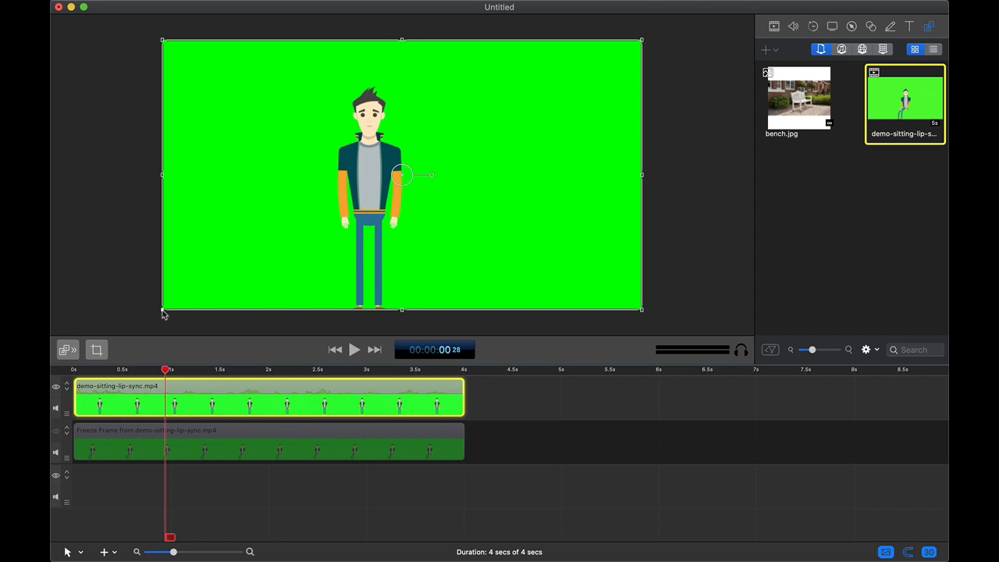
left_click_drag(163, 310, 281, 173)
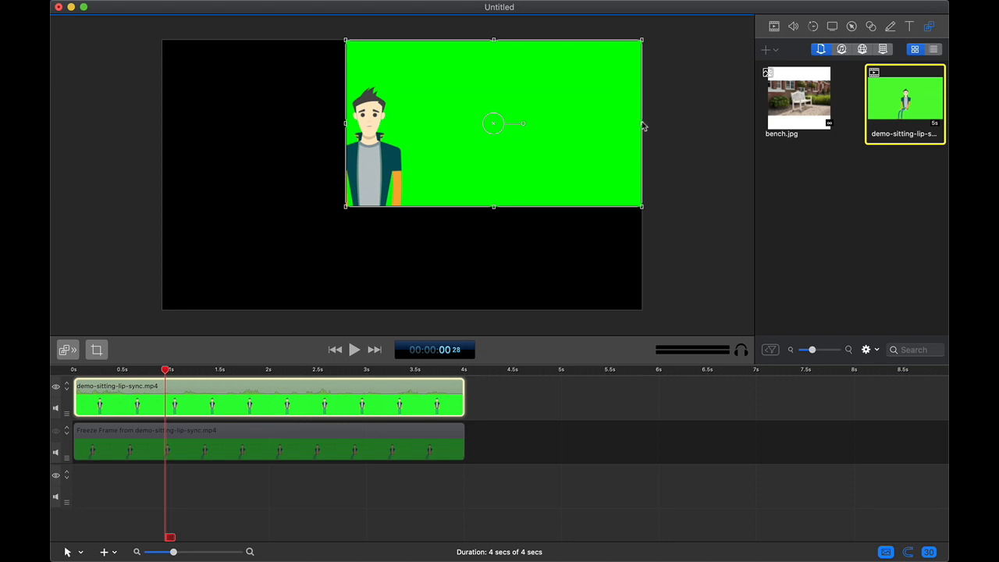
left_click_drag(643, 126, 391, 137)
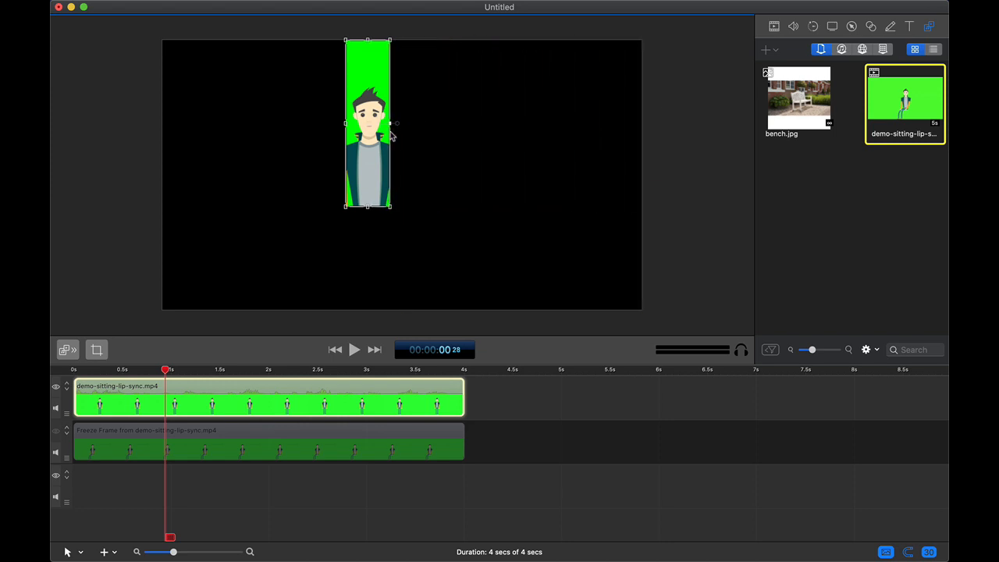
left_click_drag(368, 207, 364, 142)
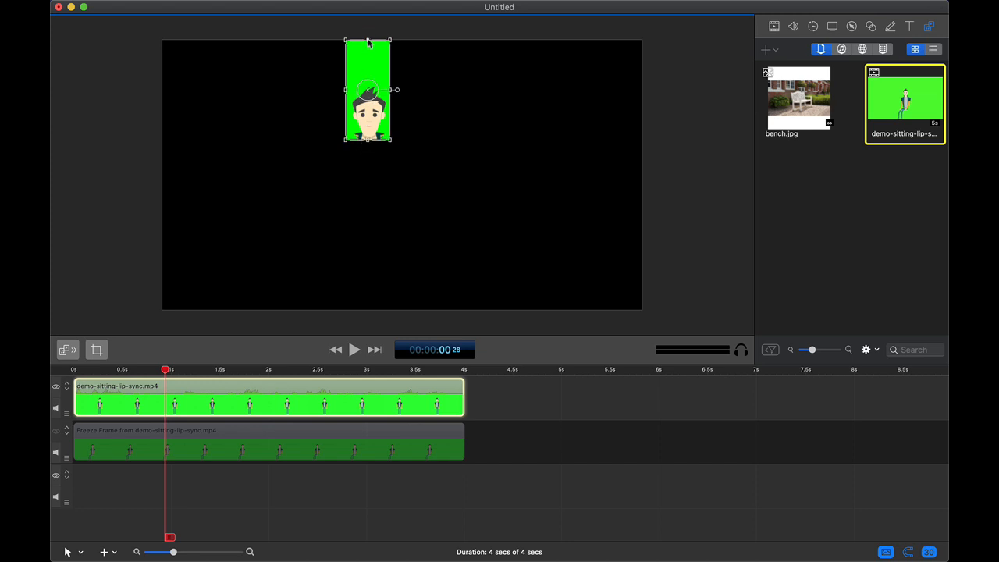
left_click_drag(369, 40, 368, 83)
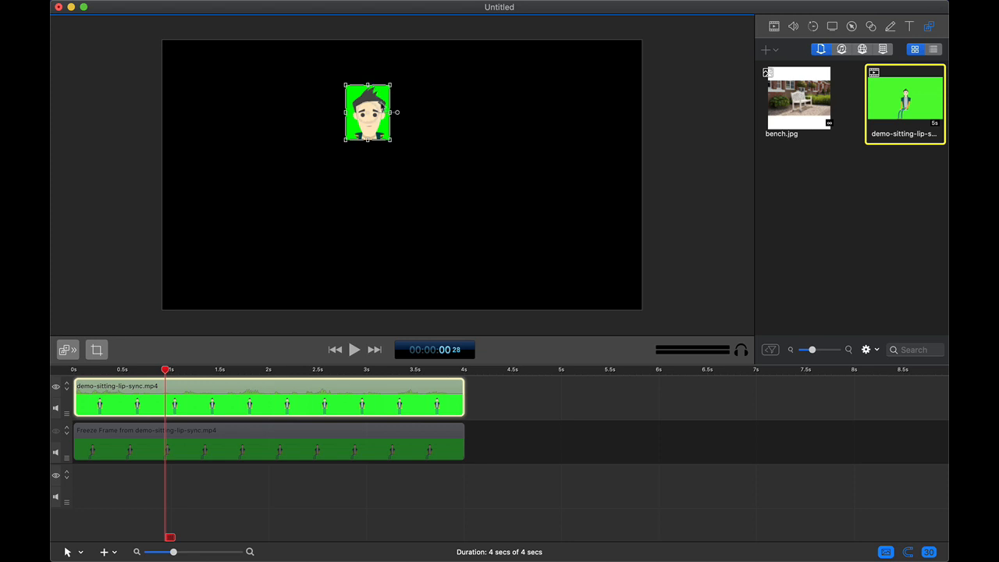
left_click(705, 136)
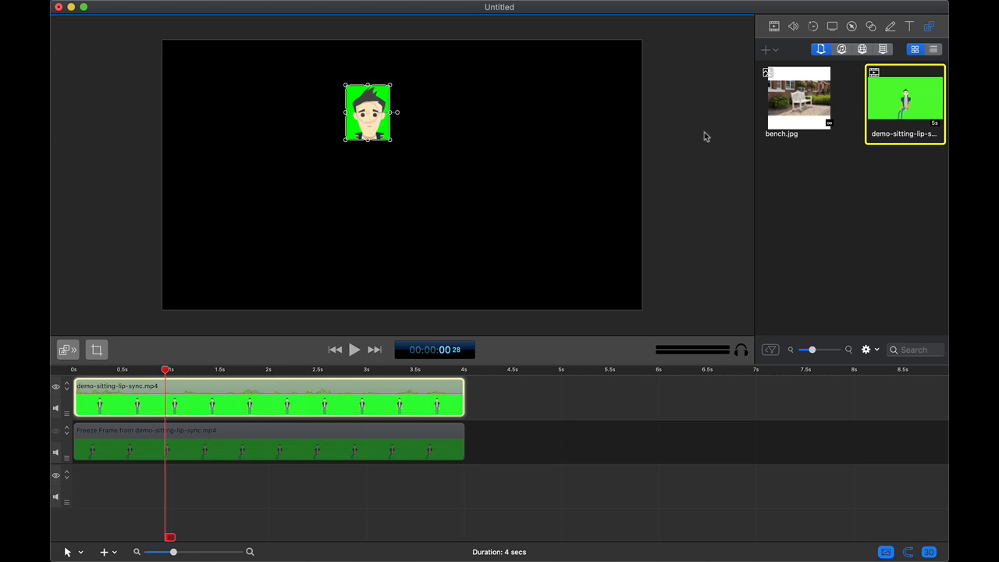
left_click(705, 136)
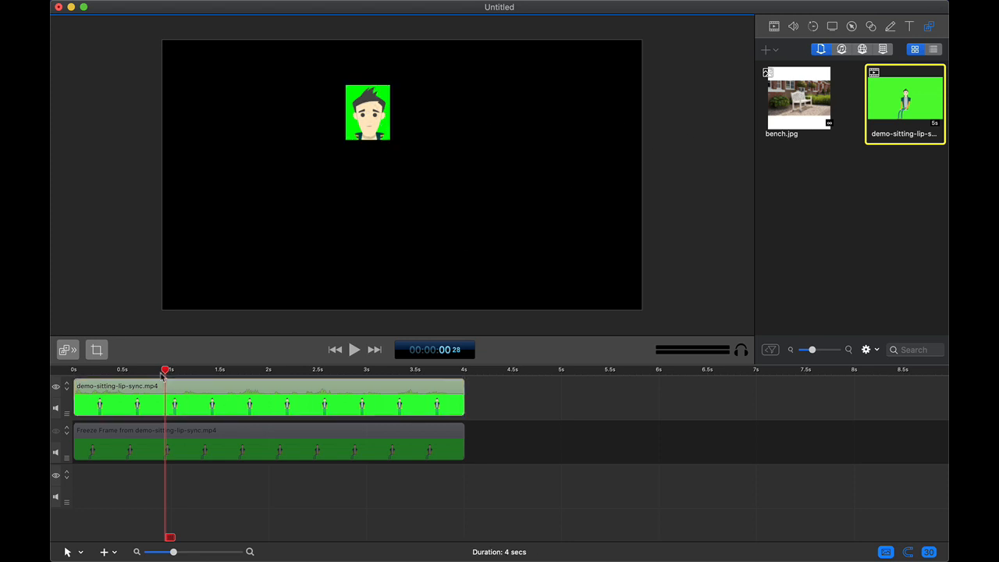
Step: Show the freeze frame's track again and move the cropped head beside the seated character's head, to position -59, 122
left_click_drag(165, 370, 136, 370)
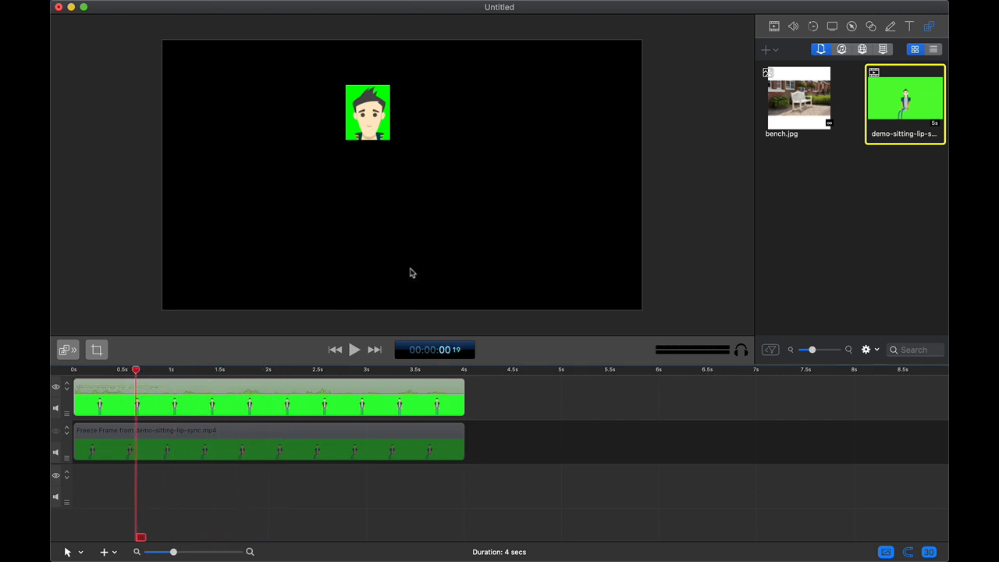
left_click(56, 433)
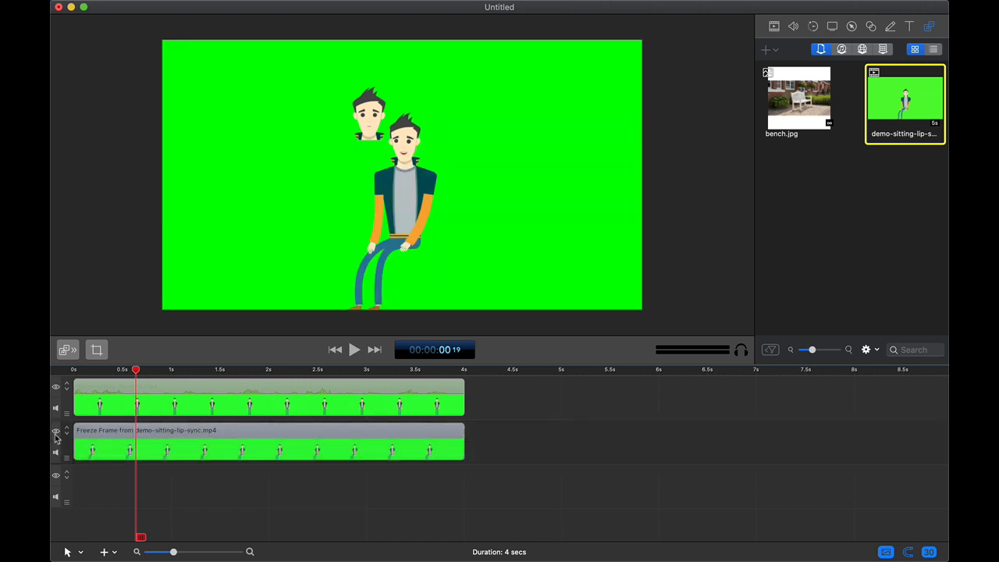
left_click(369, 118)
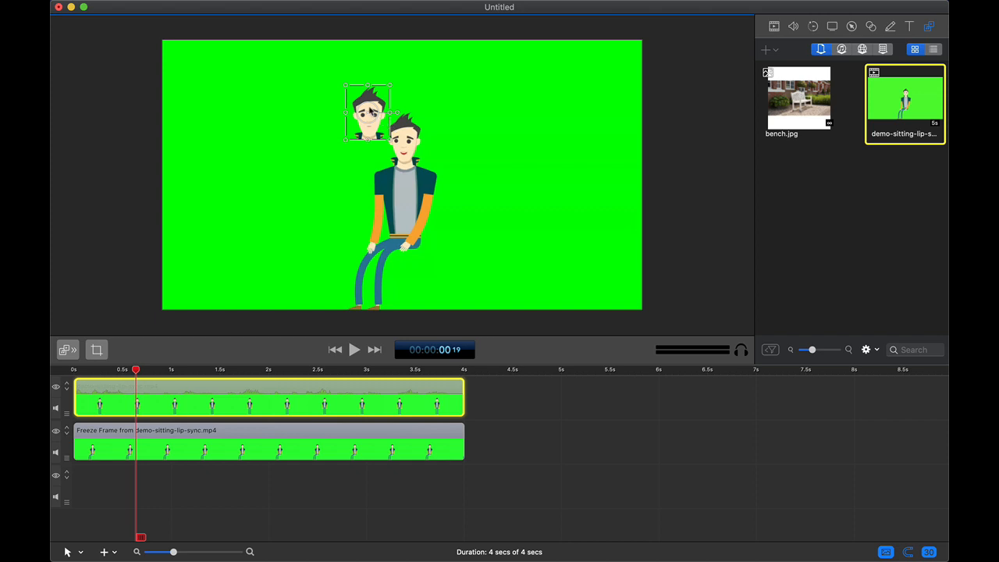
scroll(371, 111, "up", 3)
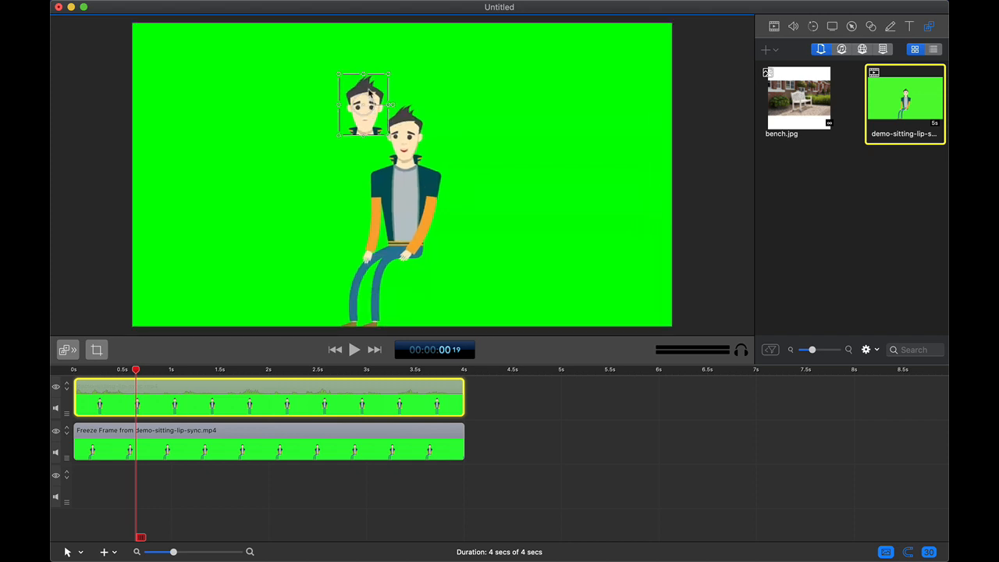
left_click_drag(369, 92, 385, 113)
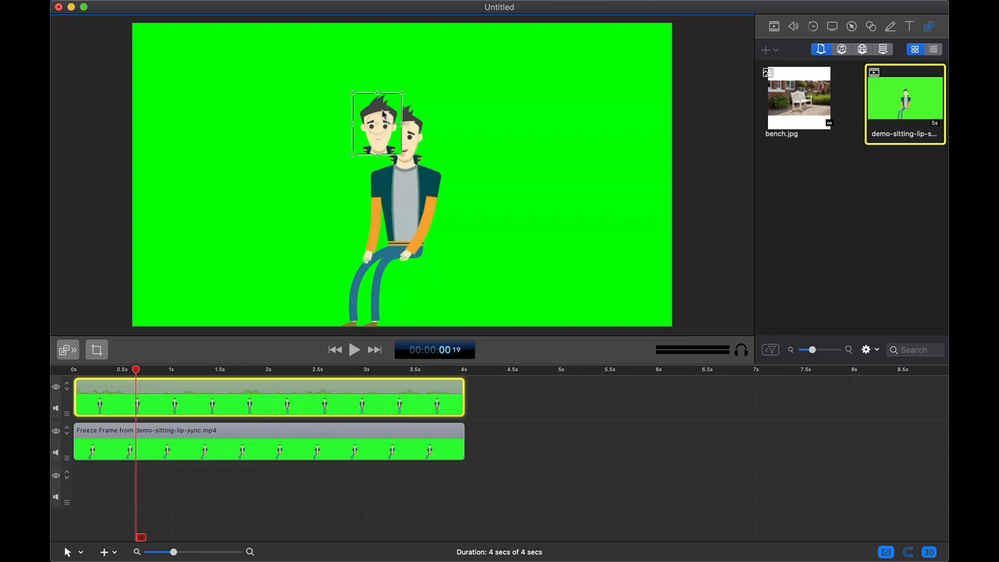
Step: Add a Chroma Key video filter to the cropped head clip, undoing any accidental rotation of it
left_click(775, 28)
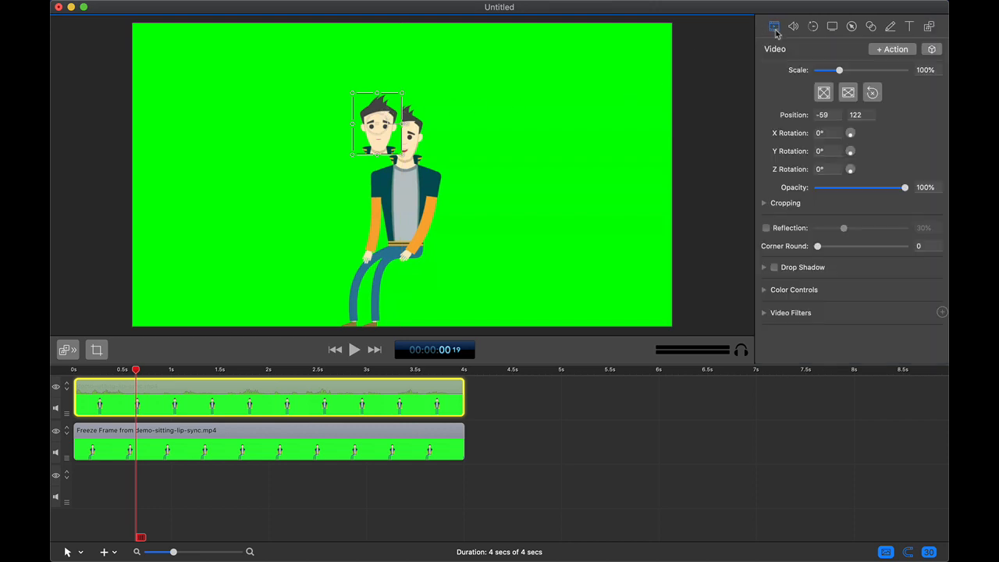
left_click(941, 312)
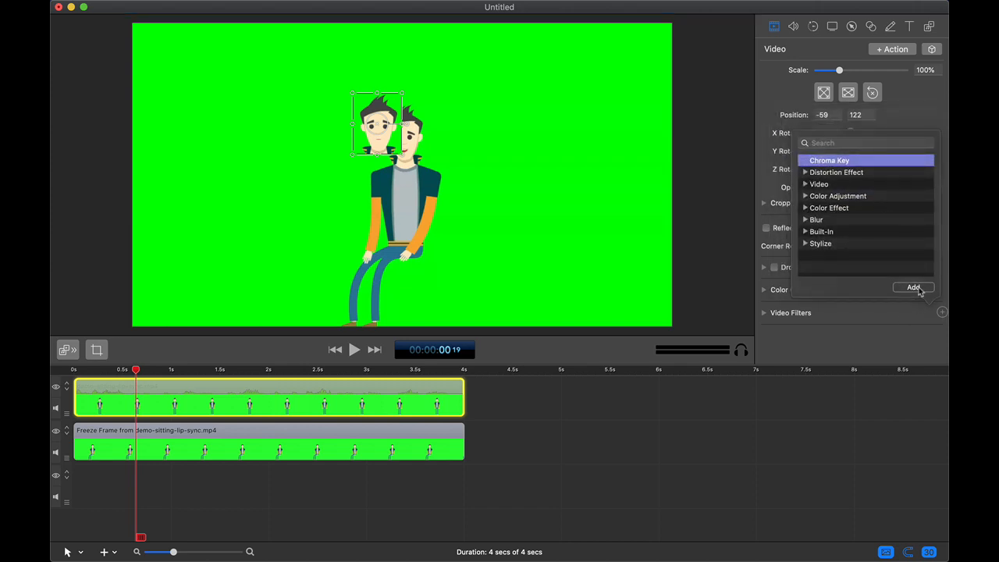
left_click(915, 288)
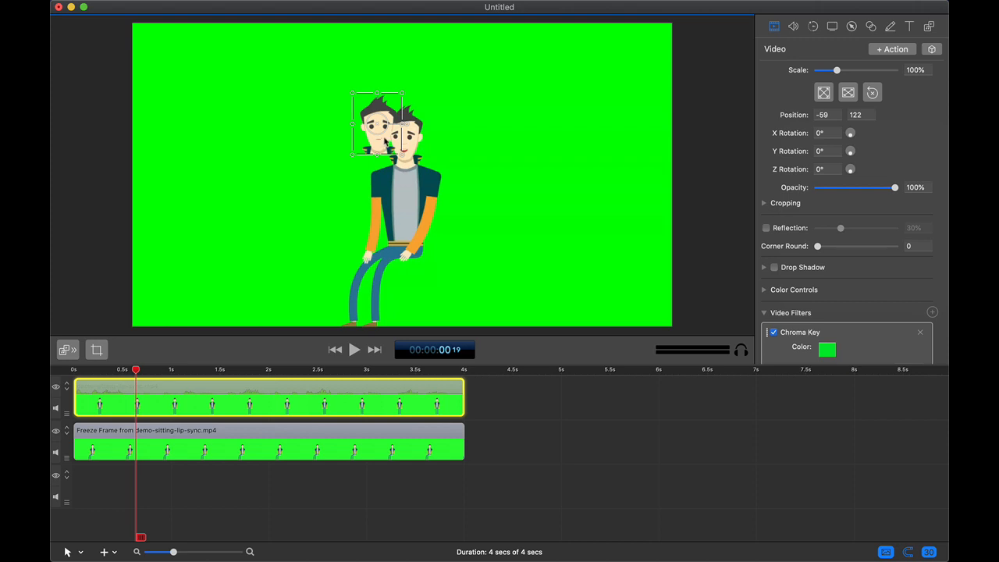
scroll(385, 141, "up", 1)
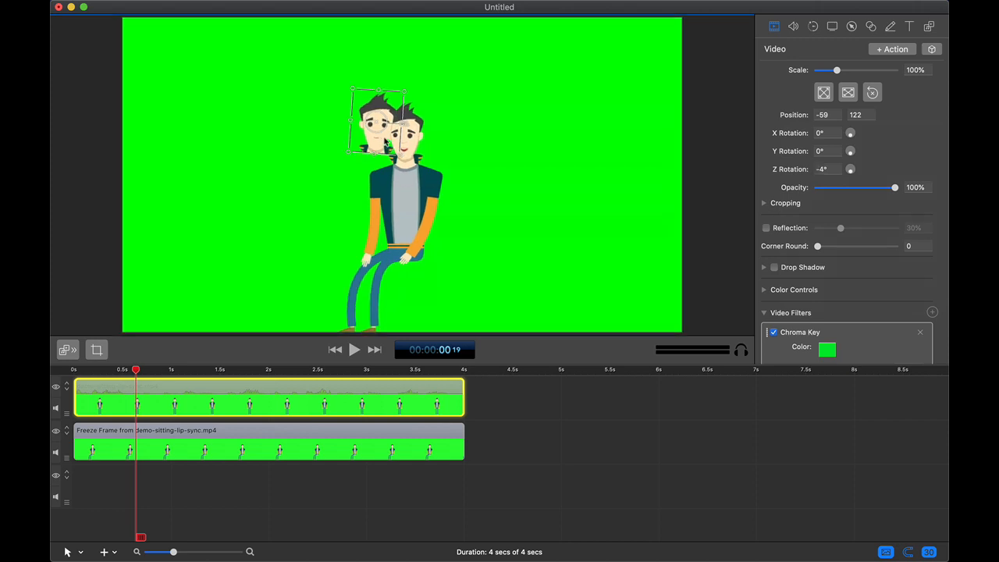
key("super+z")
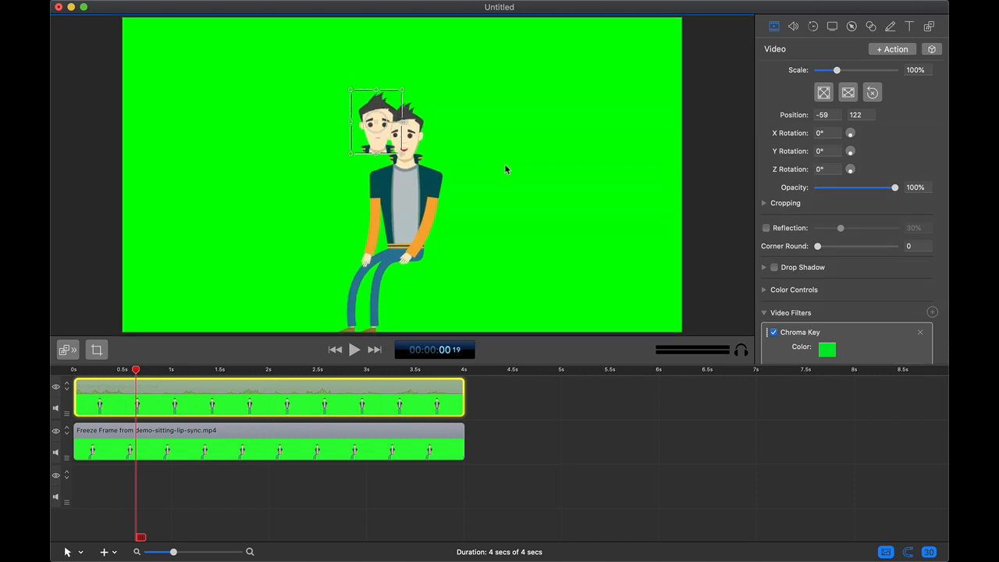
Step: Align the cropped head exactly over the seated character's head at position 4, 101, and deselect the head clip
left_click(544, 181)
scroll(543, 181, "up", 3)
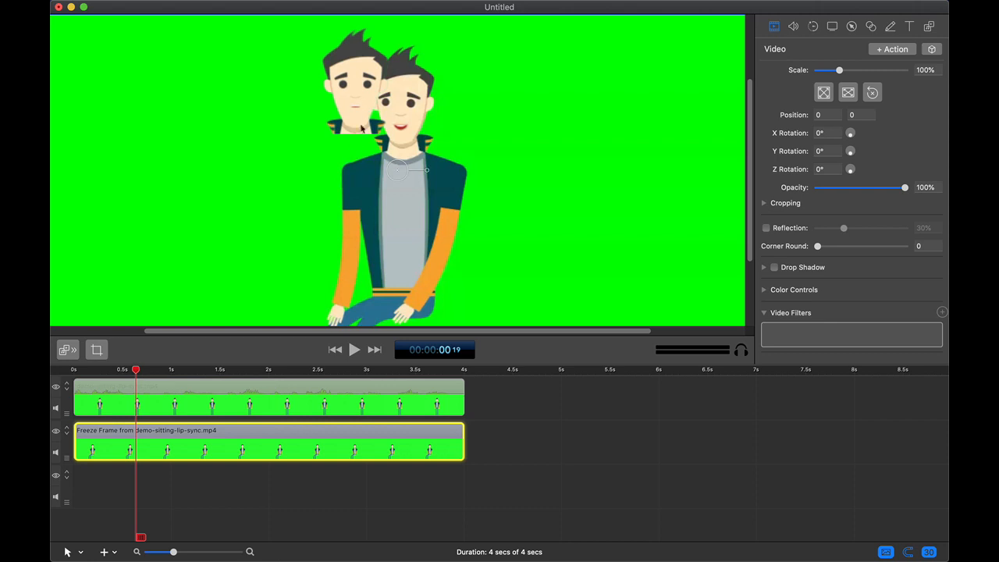
left_click(302, 403)
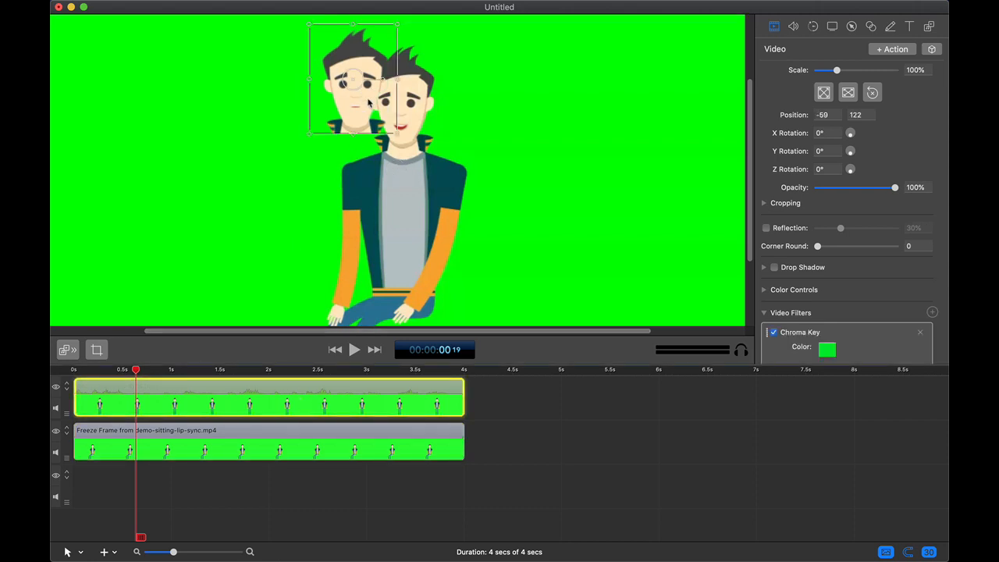
left_click_drag(367, 103, 406, 120)
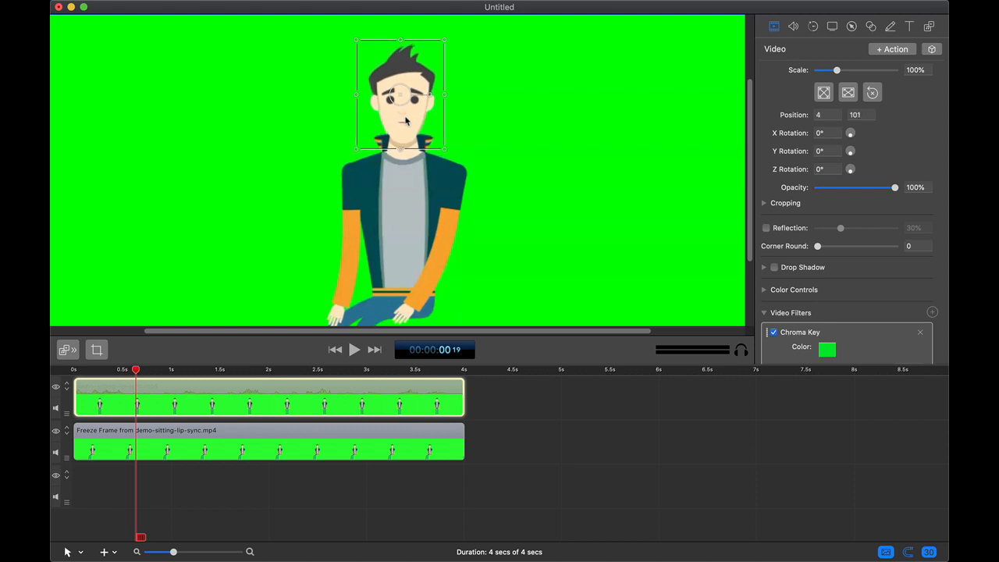
left_click(512, 143)
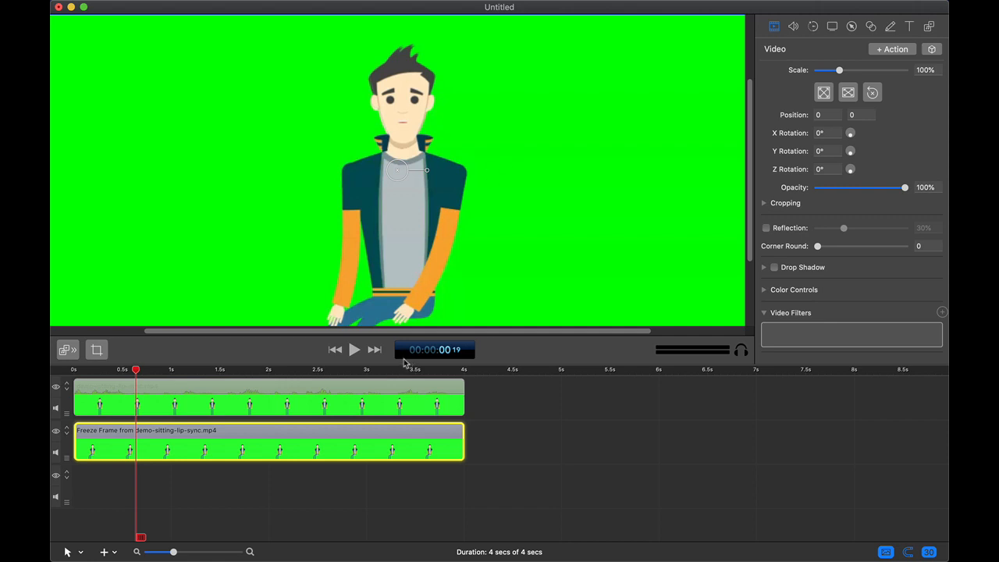
Step: Add a Chroma Key video filter to the freeze frame clip of the seated character
left_click(227, 384)
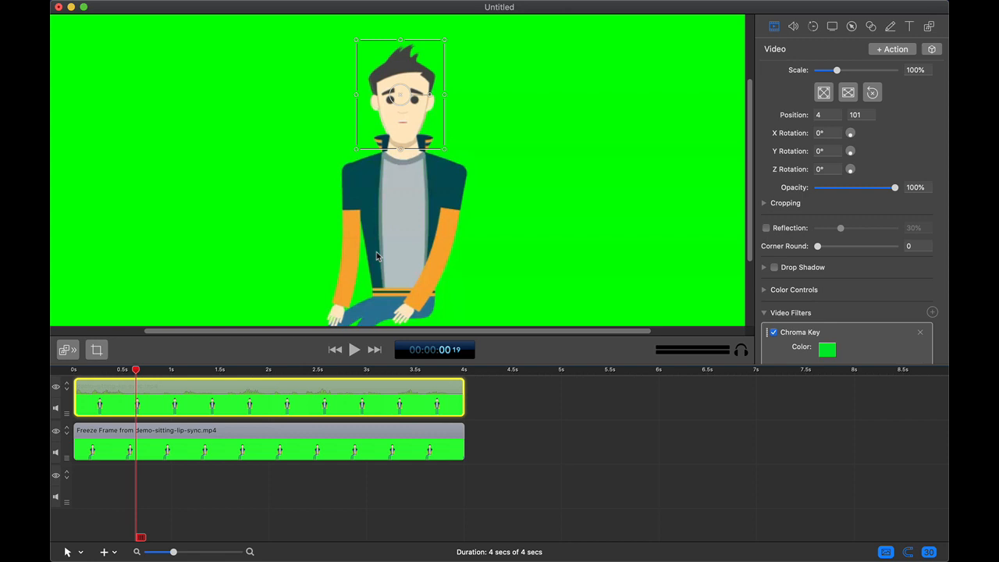
left_click(250, 433)
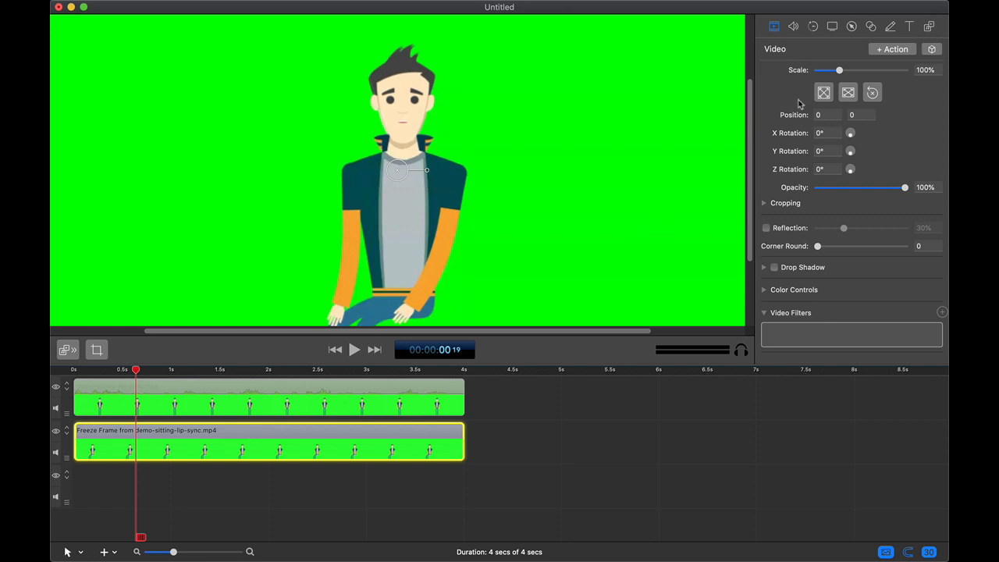
left_click(942, 311)
left_click(917, 289)
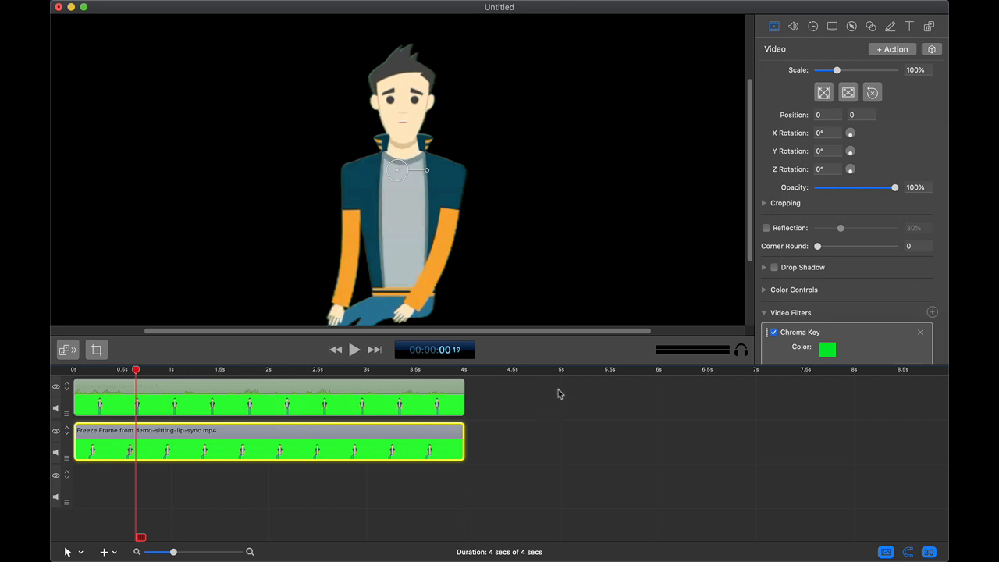
Step: Place bench.jpg on the track beneath the freeze frame, starting at 0 s, and trim it to 4 seconds
left_click(929, 27)
left_click(788, 111)
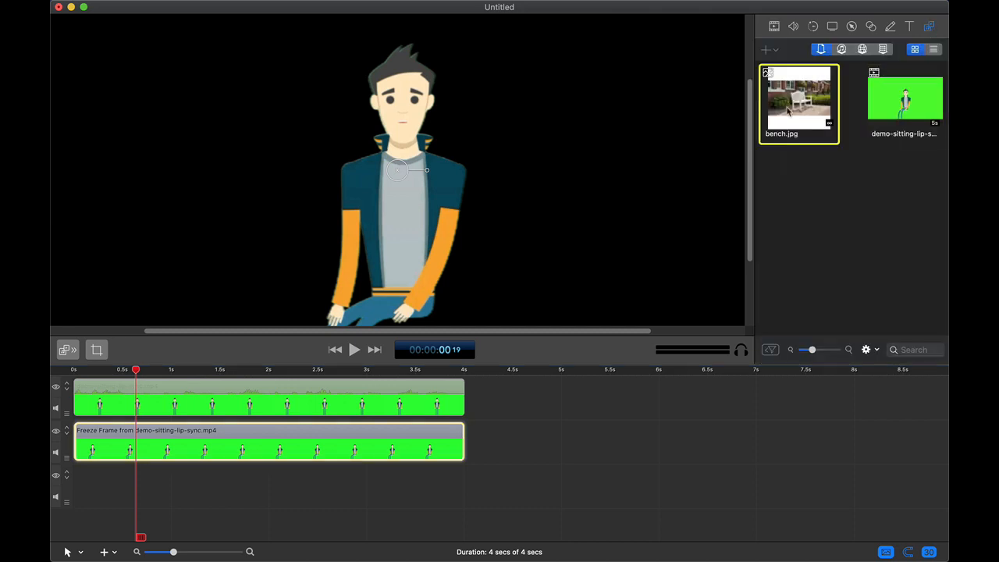
left_click_drag(787, 111, 98, 471)
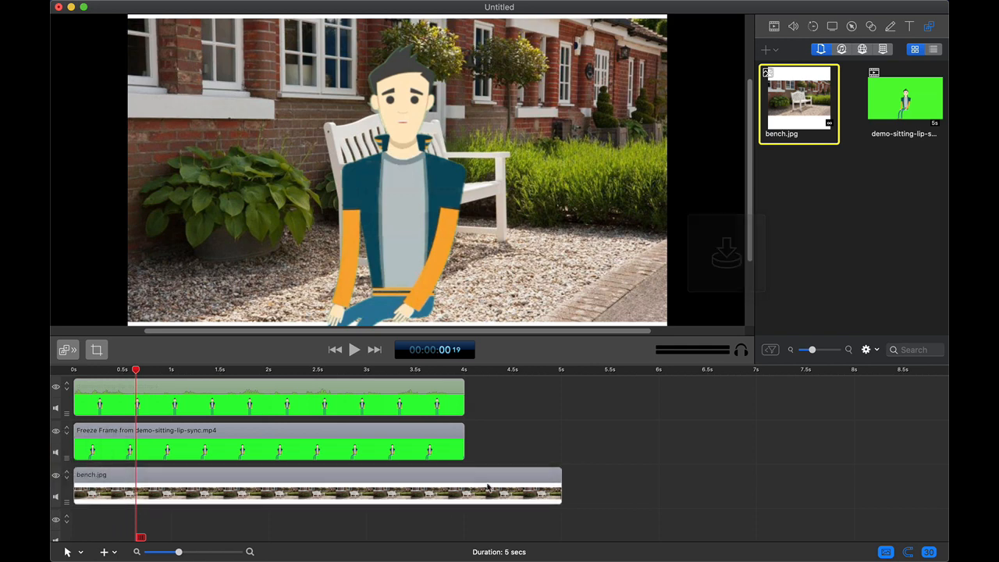
left_click_drag(558, 477, 467, 477)
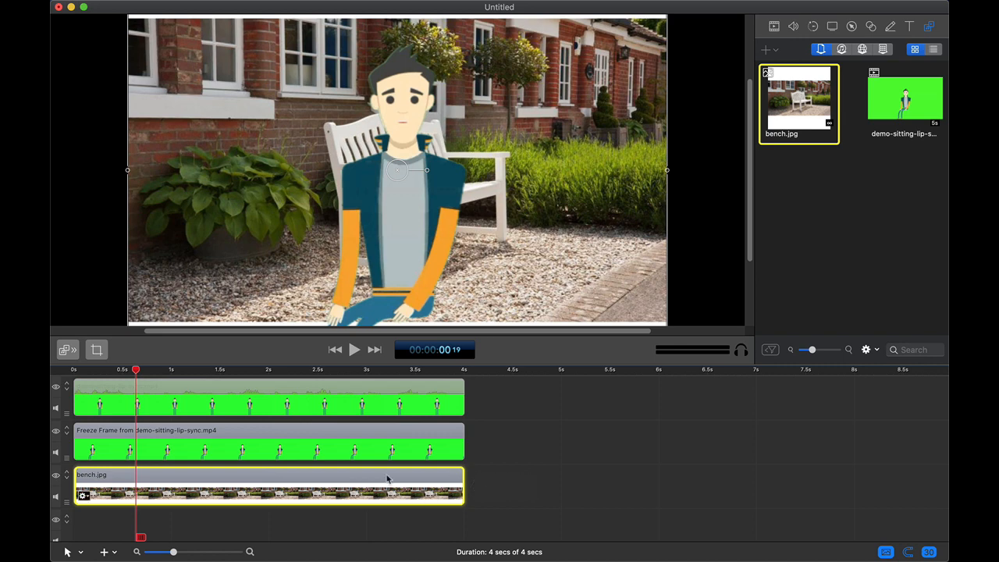
Step: Mirror the bench photo horizontally by setting its Y rotation to 180°
left_click(773, 26)
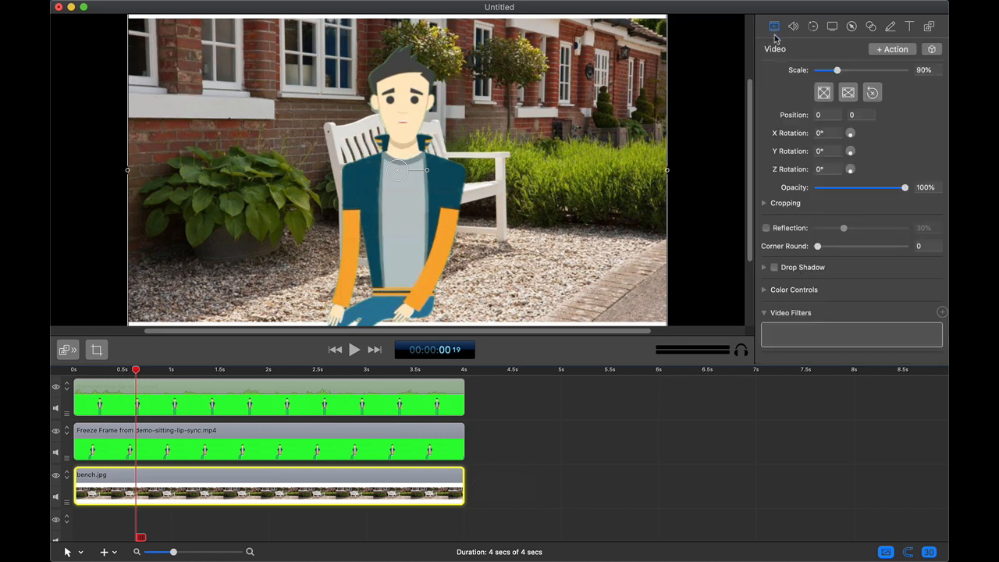
left_click(817, 151)
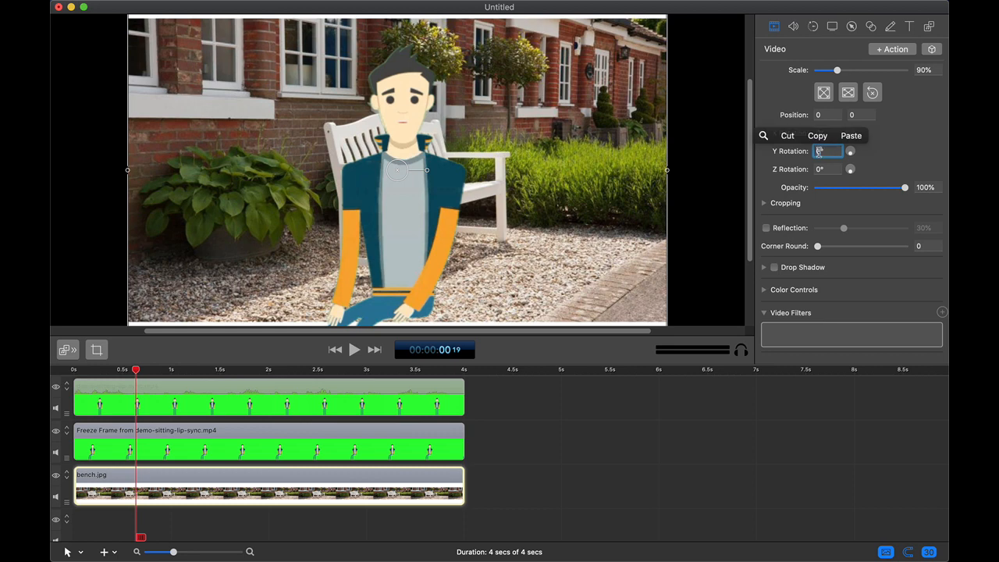
left_click(819, 152)
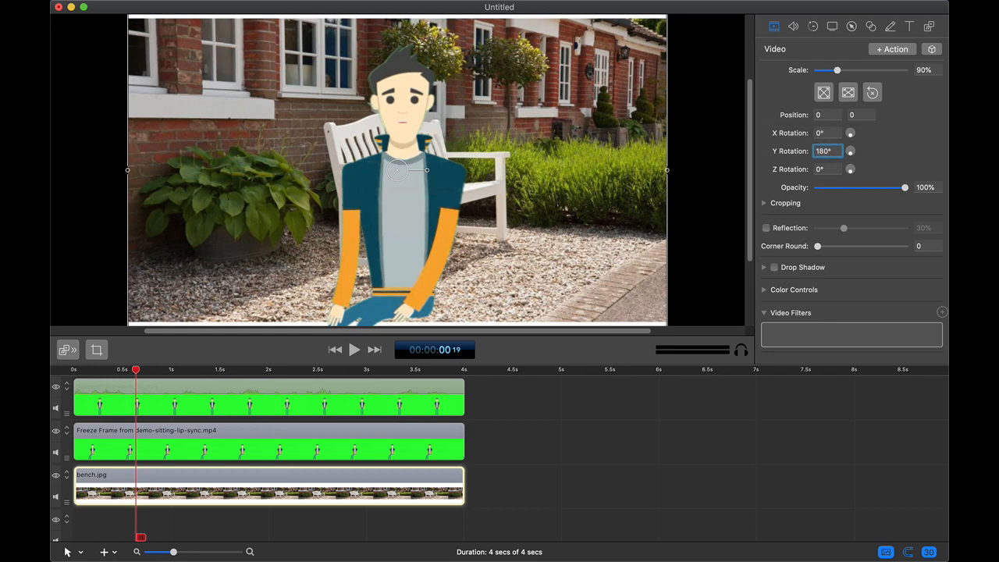
key("Return")
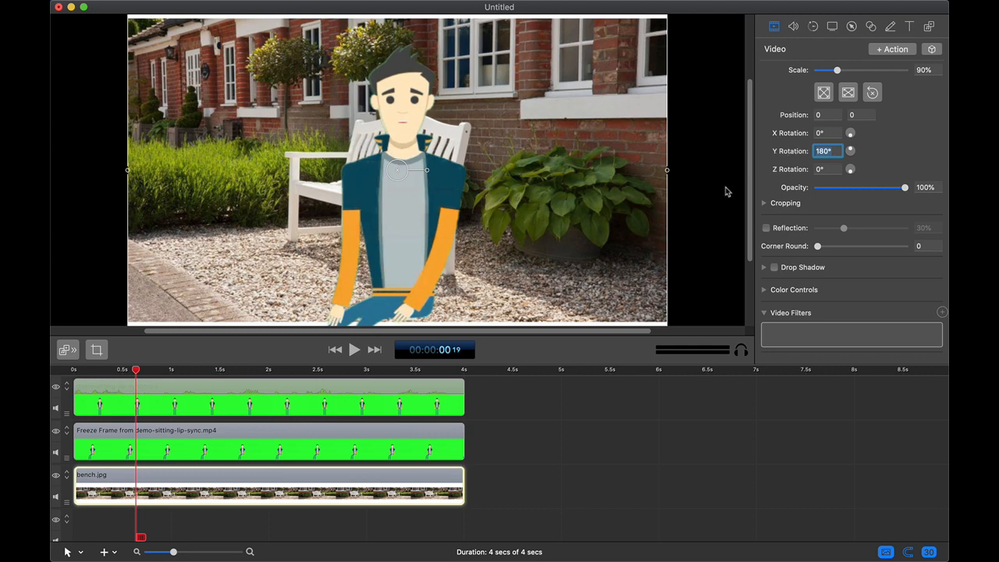
Step: Combine the cropped head clip and the freeze frame clip into one nested clip
left_click(370, 391)
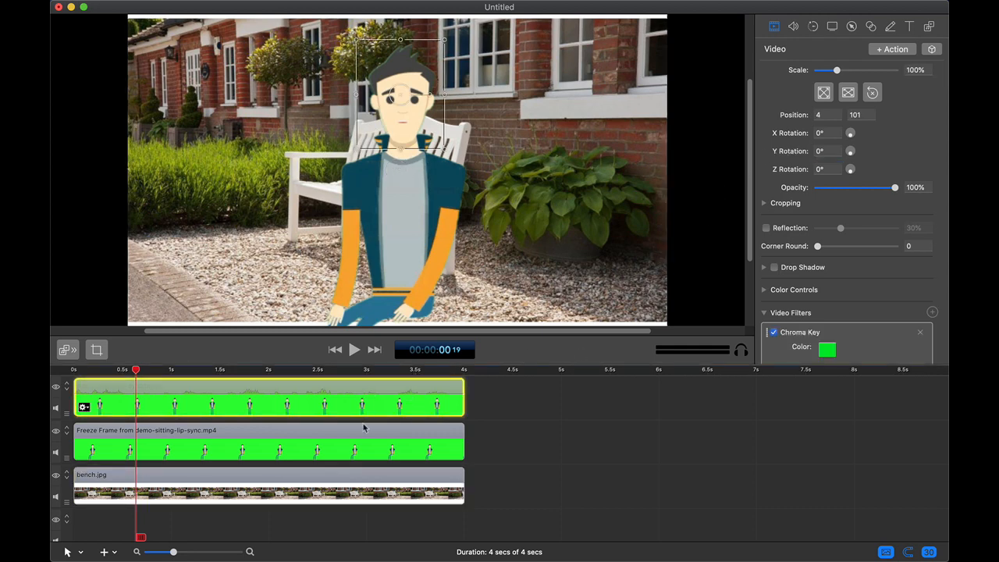
left_click(365, 430)
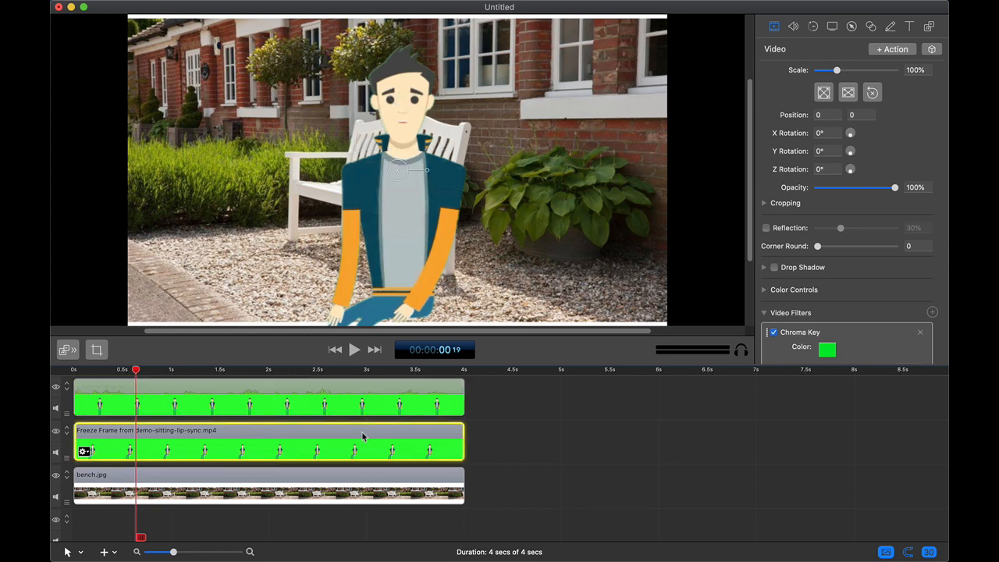
right_click(362, 389)
left_click(406, 251)
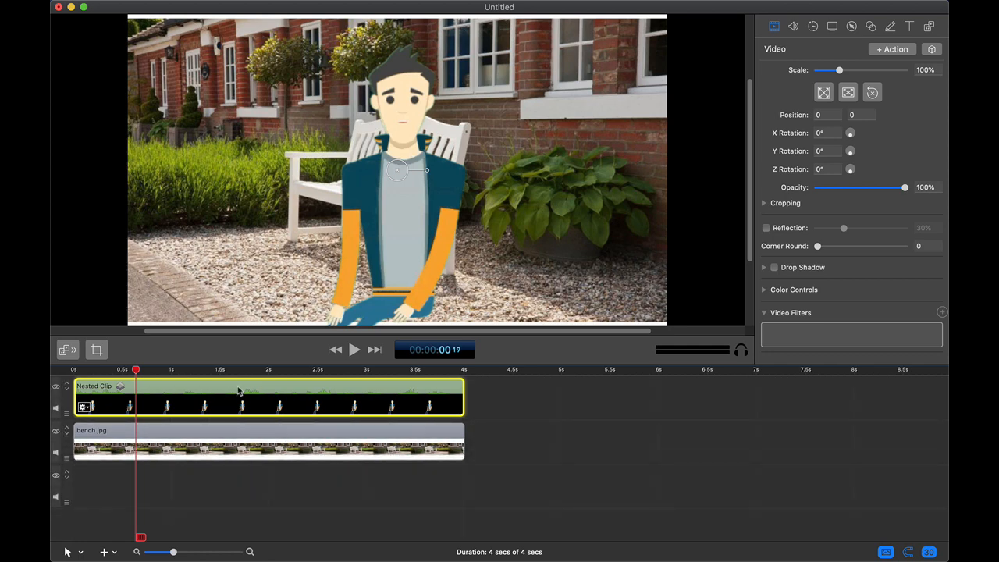
Step: Enlarge the bench photo to 160% at position 0, -52 so it spans the full canvas width
key("super+minus")
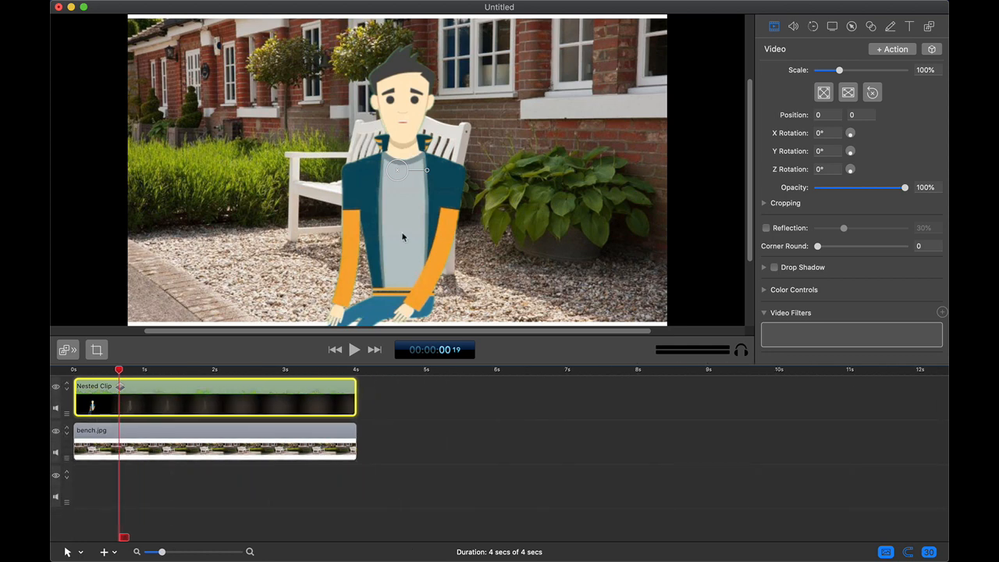
key("super+shift+equal")
key("super+shift+equal")
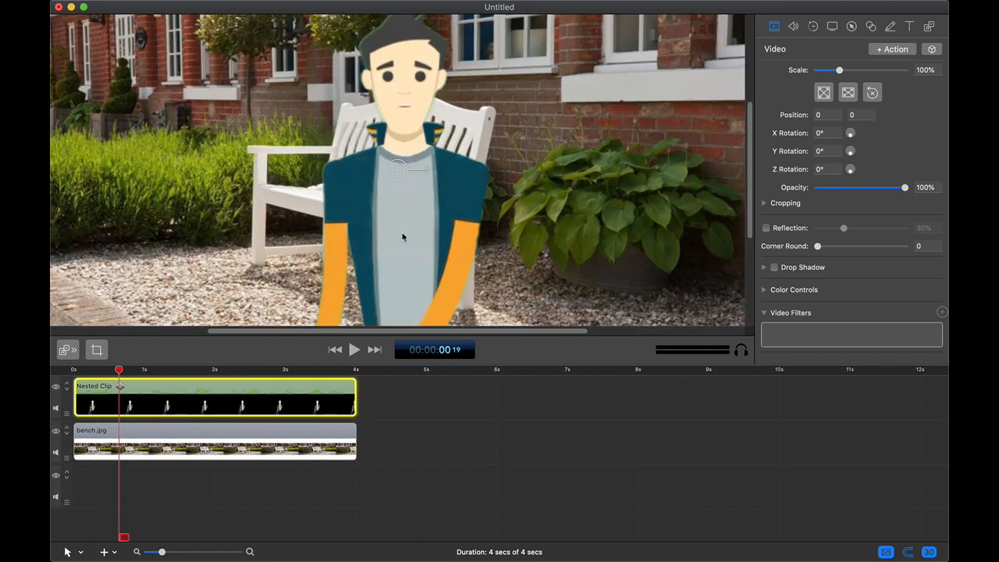
key("super+shift+minus")
key("super+shift+minus")
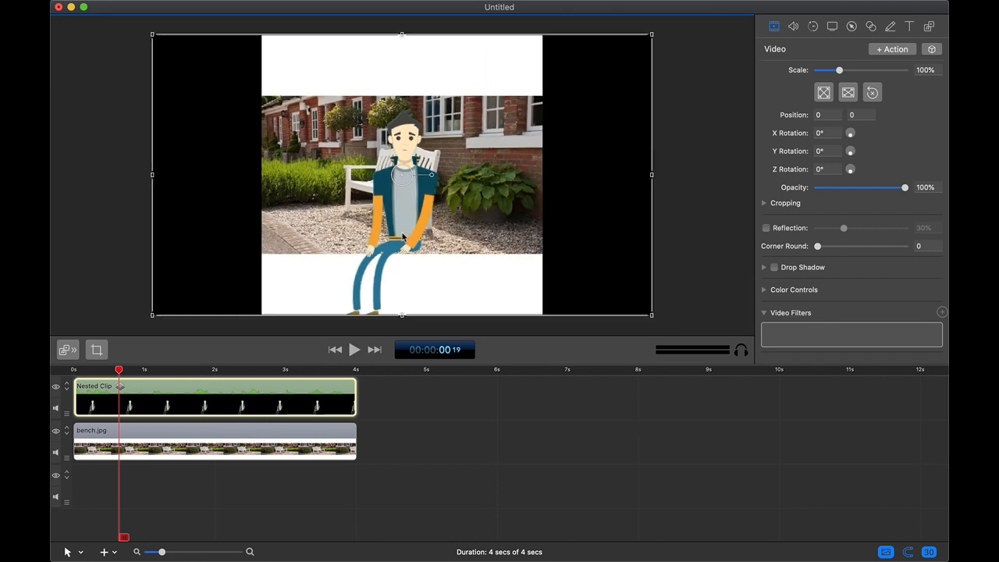
key("super+shift+minus")
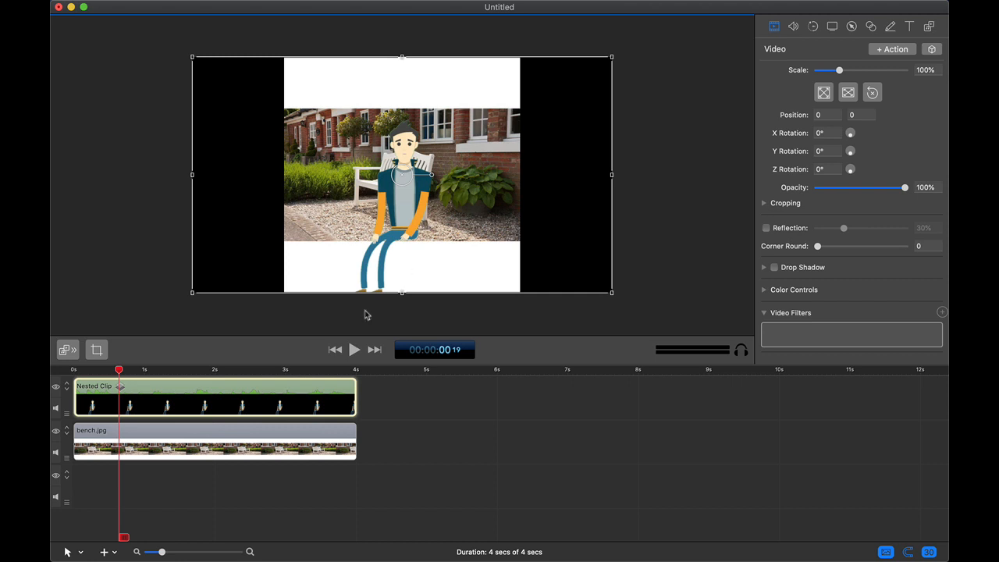
left_click(298, 434)
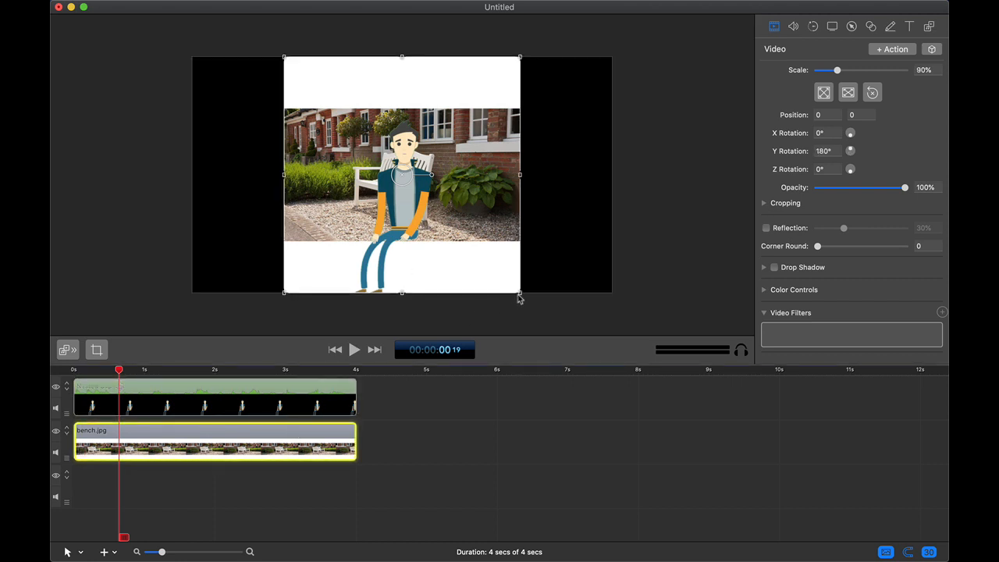
left_click_drag(519, 298, 659, 332)
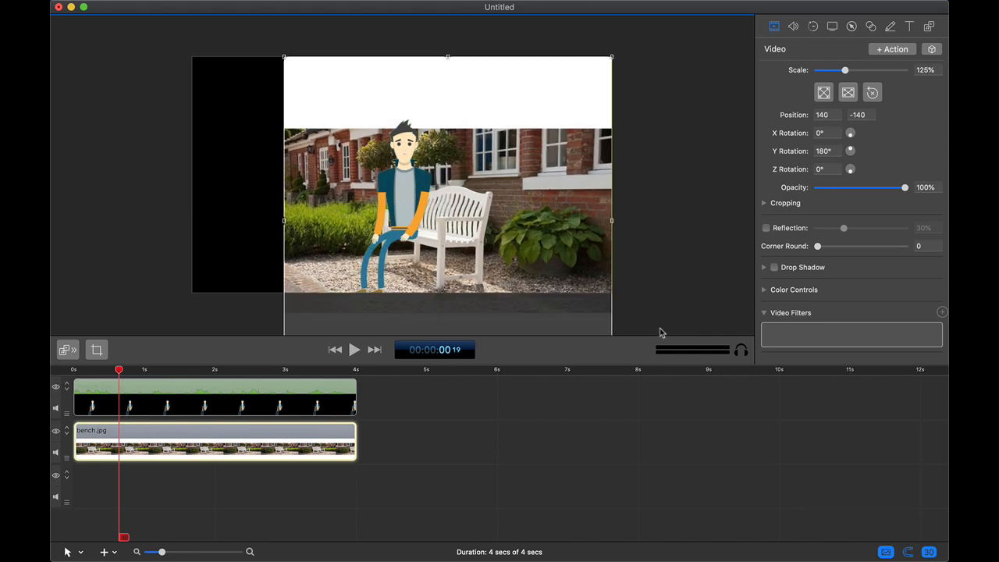
left_click_drag(503, 178, 496, 103)
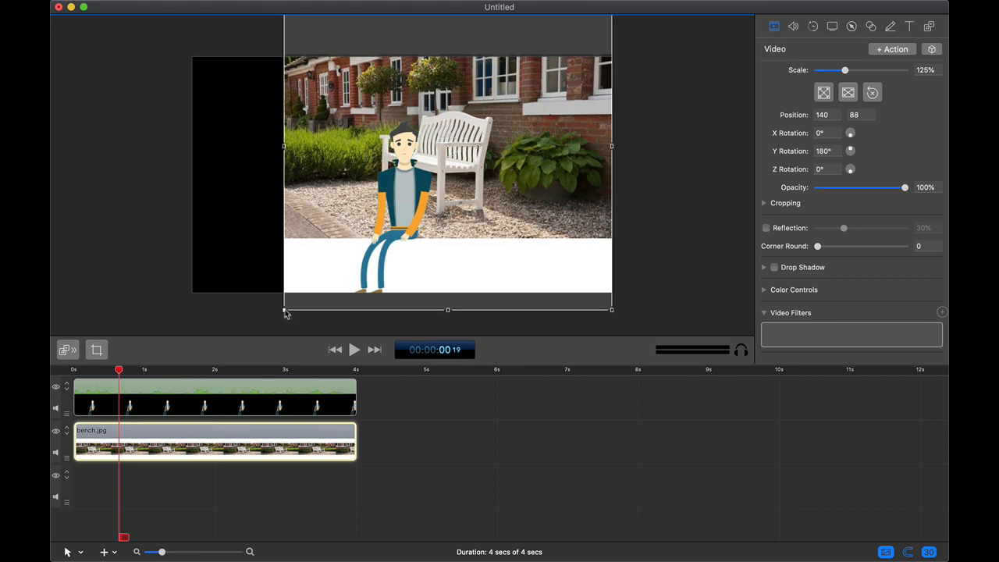
left_click_drag(284, 310, 141, 354)
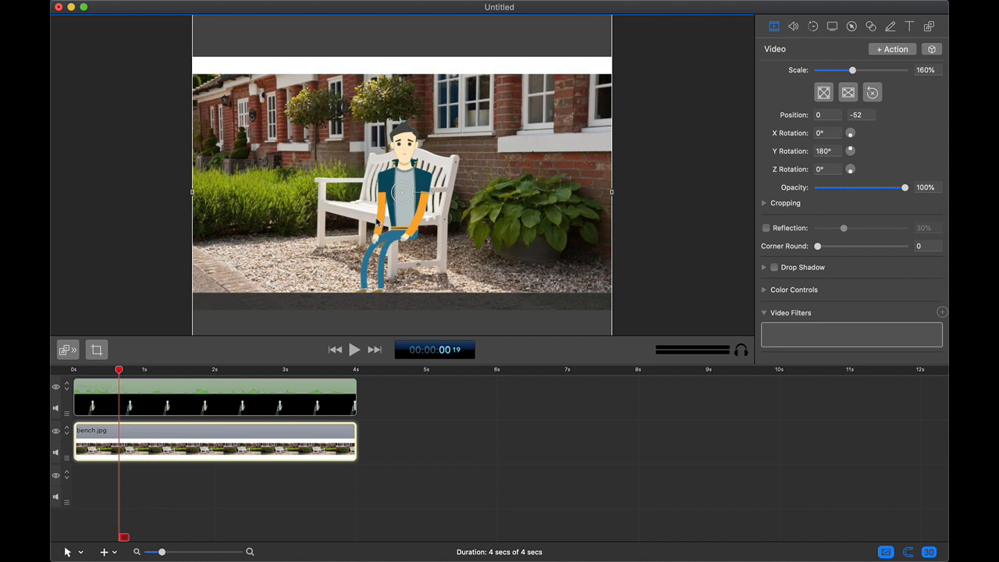
Step: Enlarge the bench photo to 171% at position 42, -10 so its white margins fall outside the canvas, and deselect it
scroll(377, 222, "down", 5)
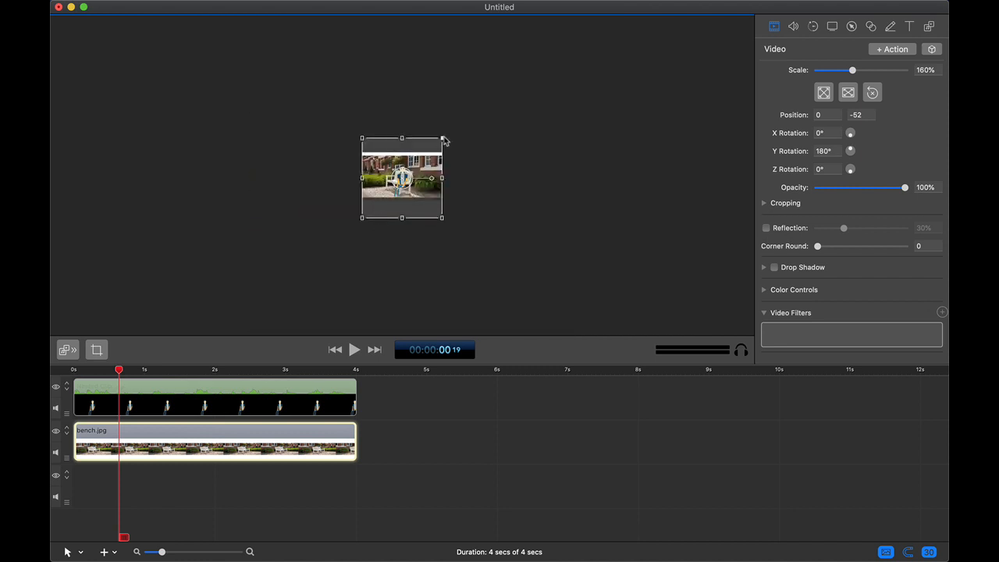
left_click_drag(444, 141, 449, 134)
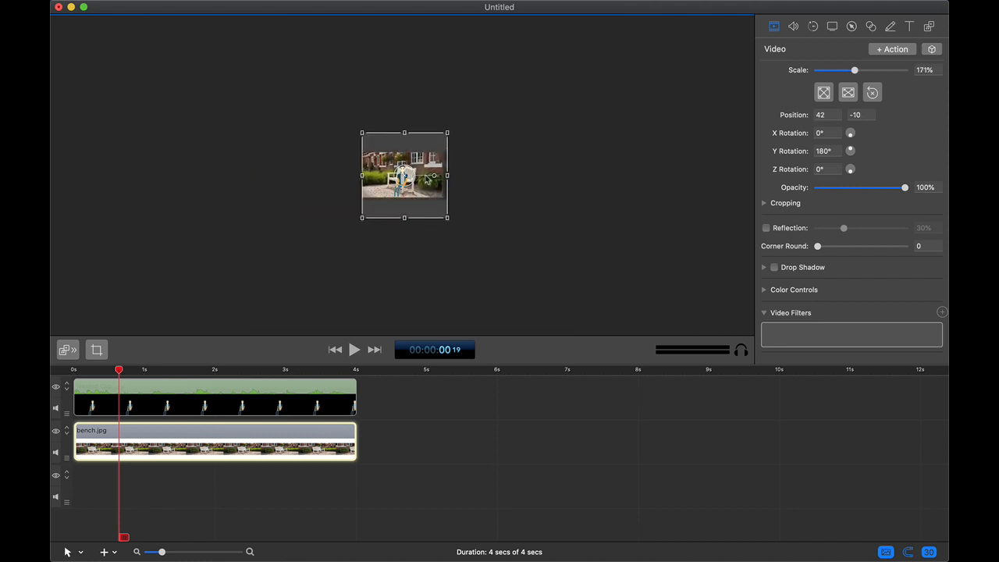
scroll(472, 199, "up", 3)
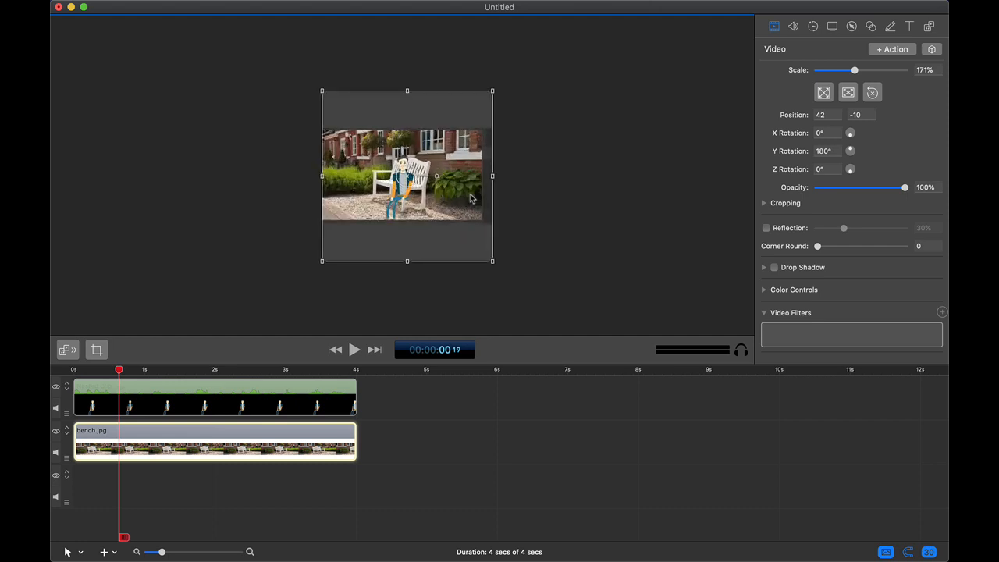
scroll(472, 199, "up", 2)
left_click(675, 187)
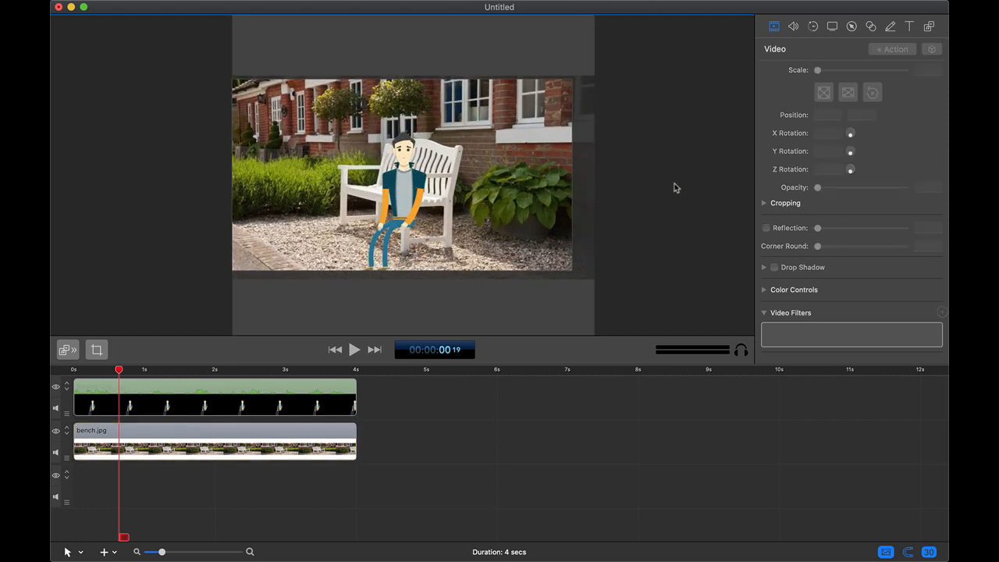
Step: Move the nested character clip so he sits on the bench seat, deselect it, and play back the composite
left_click(523, 214)
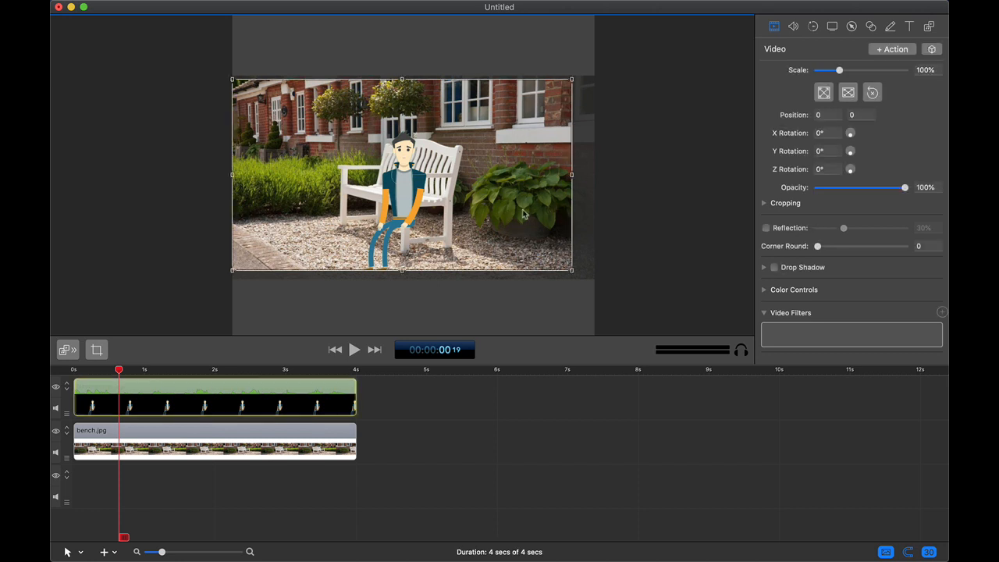
left_click_drag(523, 215, 507, 181)
left_click(632, 207)
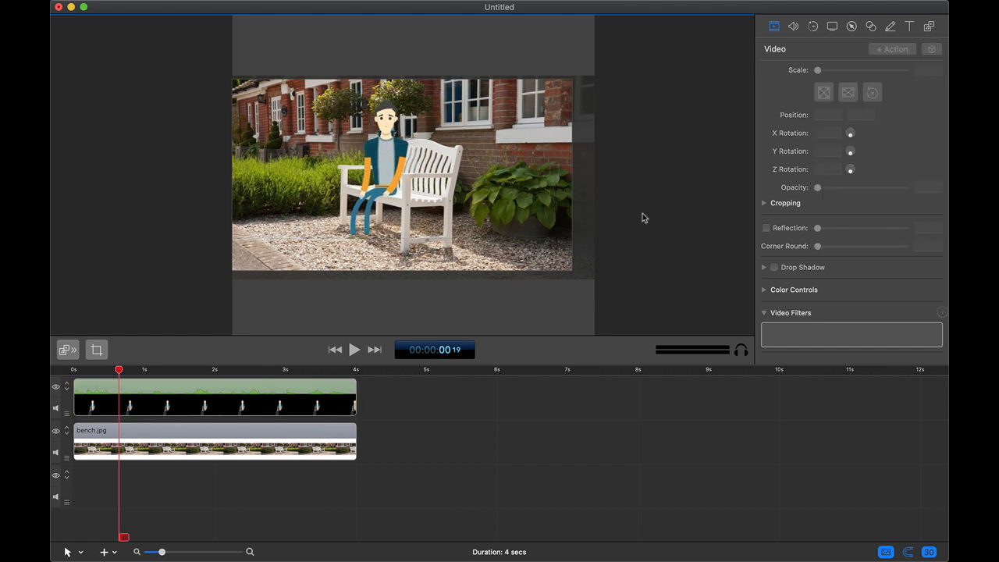
left_click(355, 350)
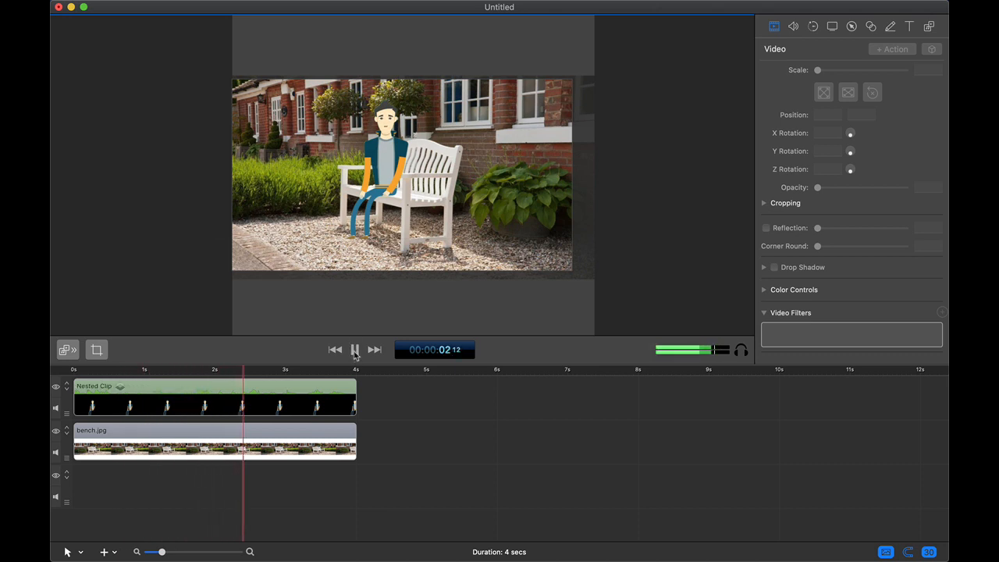
left_click(354, 350)
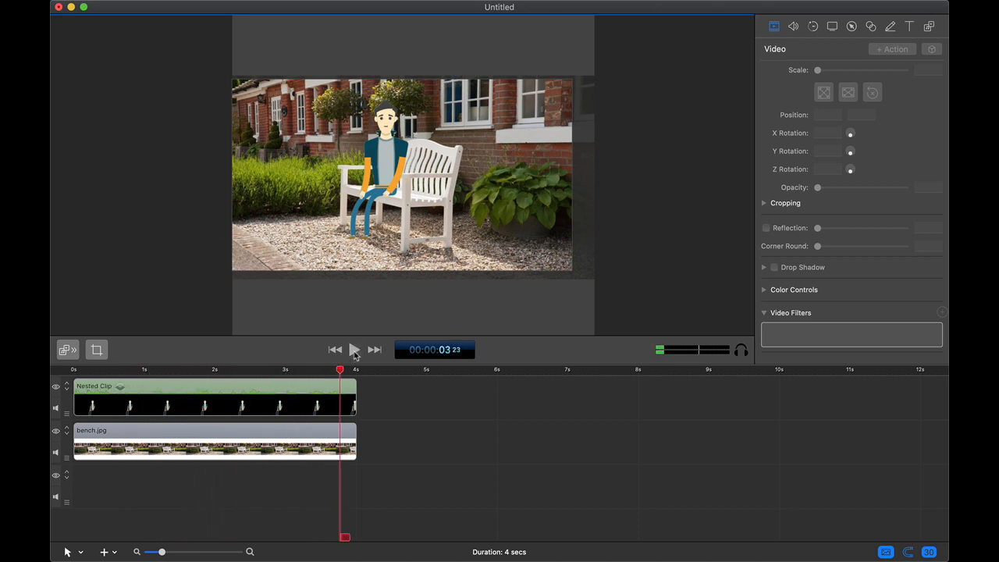